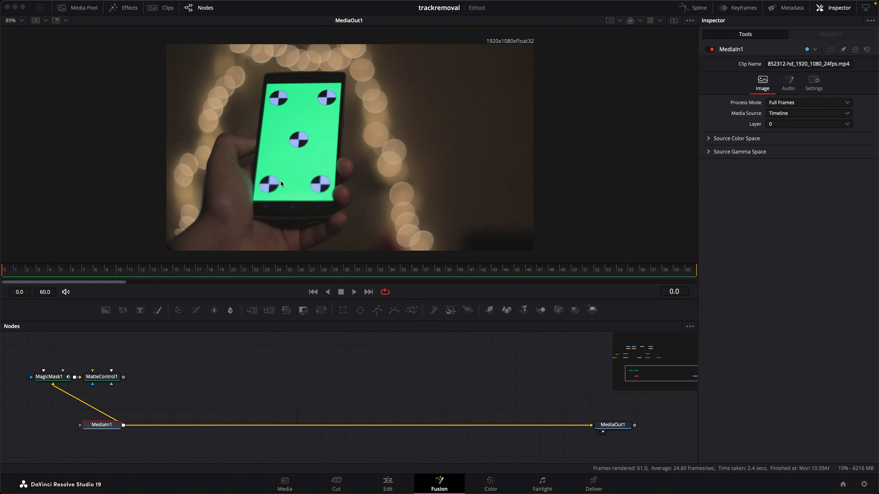
# Scrub through the first 15 frames of the phone clip to examine its tracking markers
pyautogui.moveTo(11, 271); pyautogui.dragTo(36, 272)
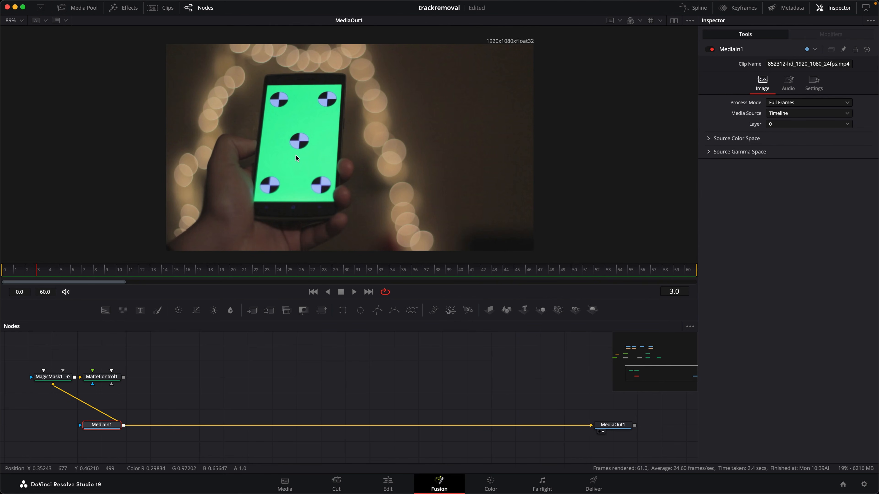
pyautogui.press('Left')
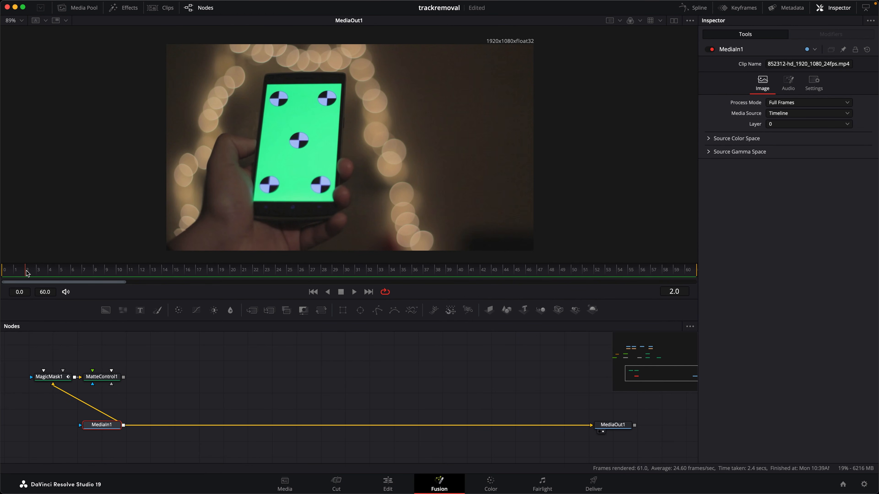
pyautogui.moveTo(28, 274); pyautogui.dragTo(175, 277)
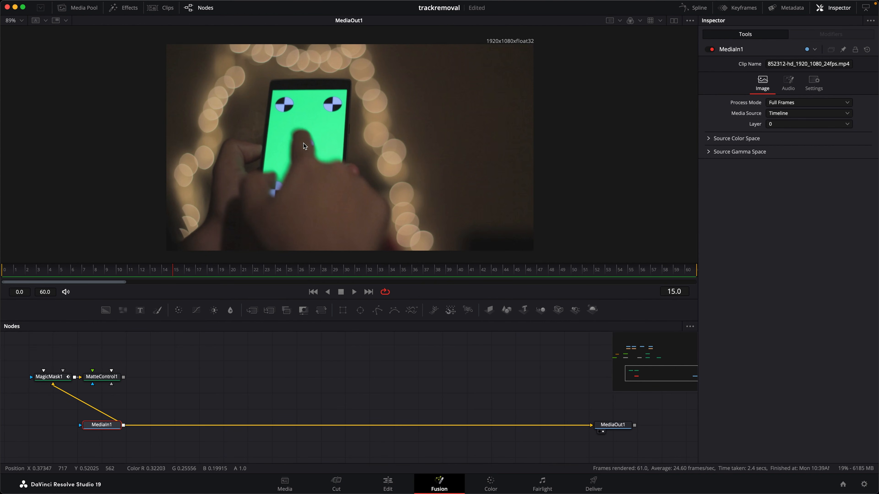
pyautogui.moveTo(172, 273); pyautogui.dragTo(117, 274)
# Display Merge1 in the viewer and connect Resize1, and in its place Resize1_1, as the foreground of Merge1
pyautogui.scroll(10, 188, 392)
pyautogui.scroll(3, 242, 454)
pyautogui.click(206, 432)
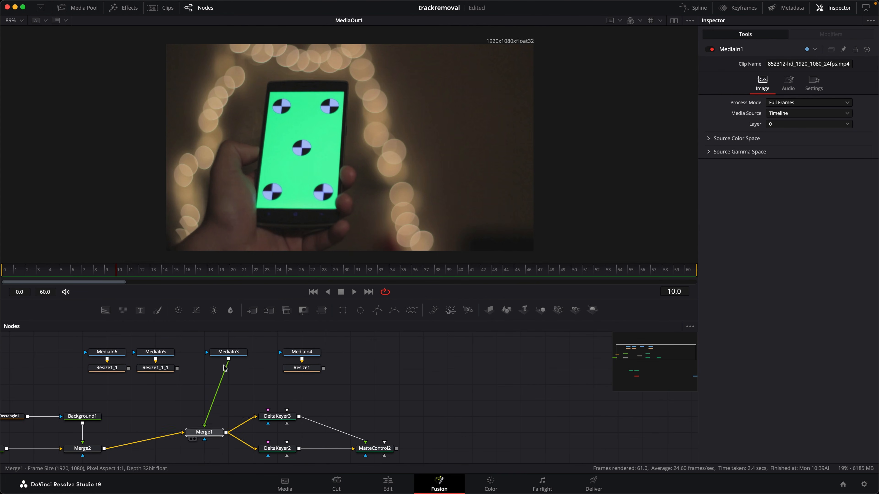
pyautogui.moveTo(225, 368); pyautogui.dragTo(358, 145)
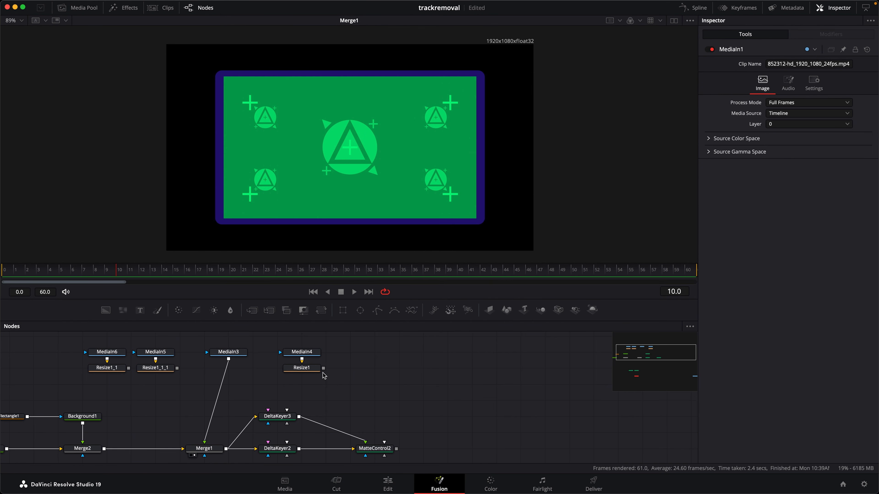
pyautogui.moveTo(323, 368); pyautogui.dragTo(205, 443)
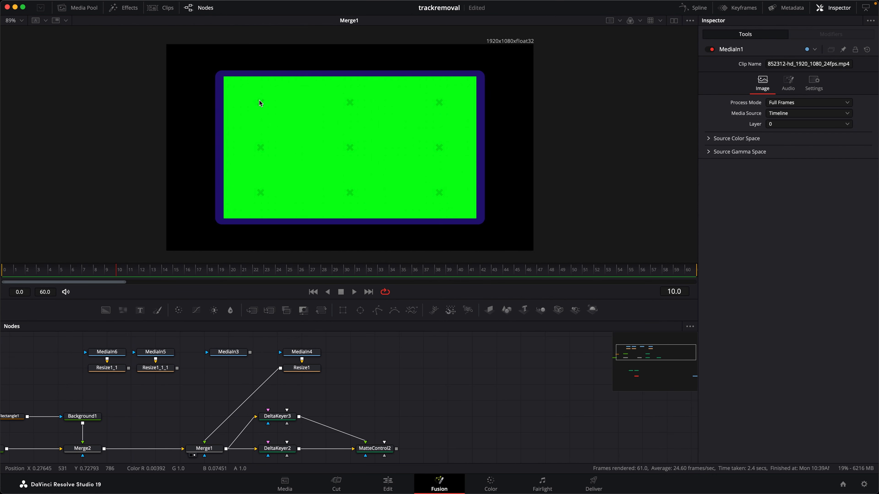
pyautogui.scroll(-3, 195, 364)
pyautogui.moveTo(151, 340); pyautogui.dragTo(226, 415)
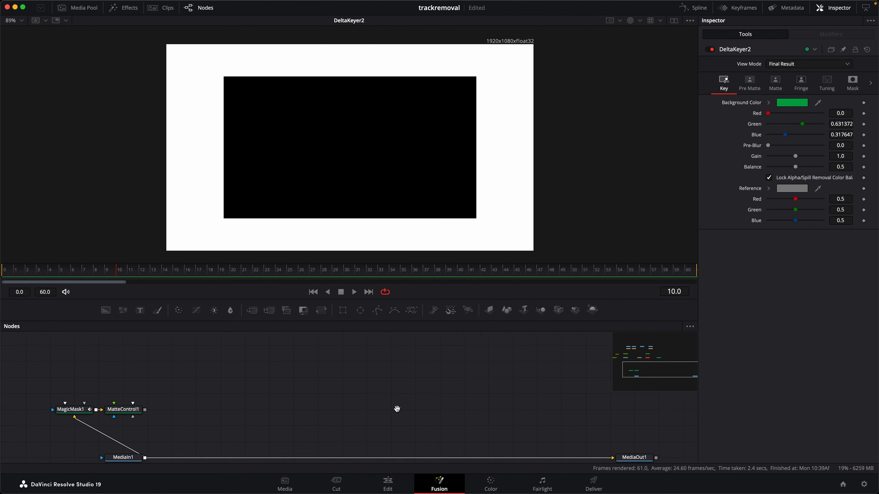
# Display MediaIn1 in the viewer and step back through its opening frames to frame 0 to examine the markers
pyautogui.moveTo(397, 409); pyautogui.dragTo(390, 381)
pyautogui.click(107, 435)
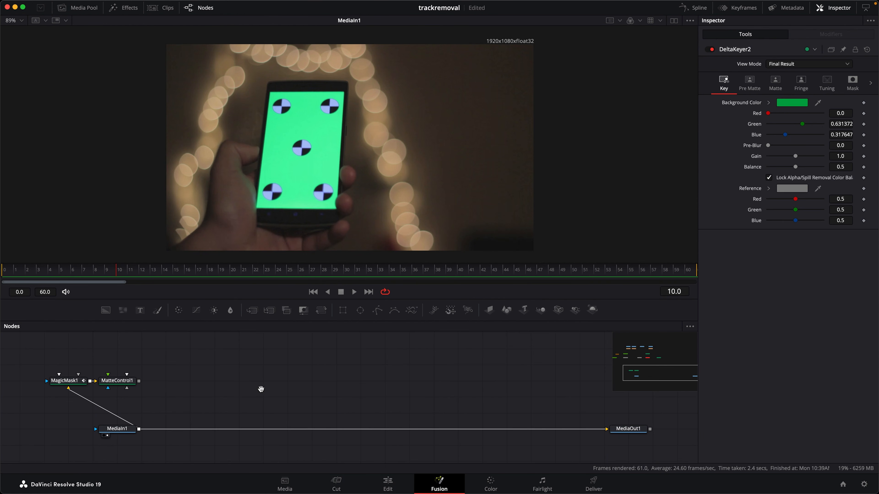
pyautogui.moveTo(265, 387); pyautogui.dragTo(249, 391)
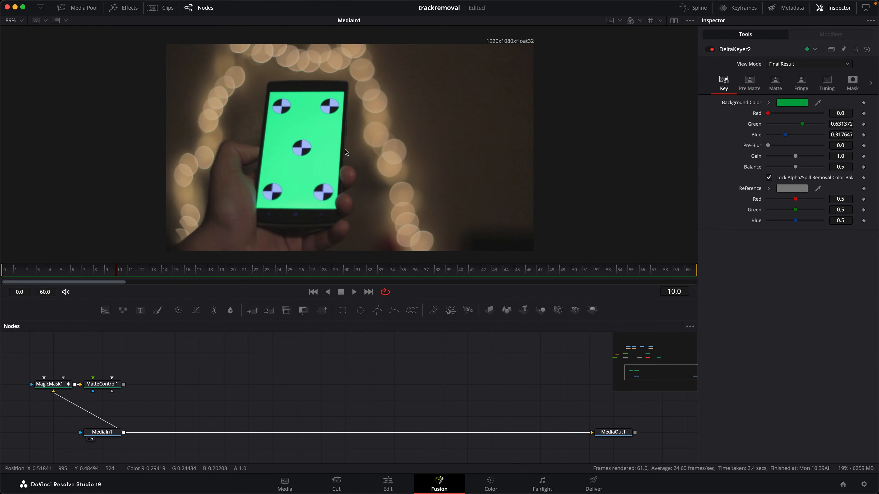
pyautogui.moveTo(116, 273); pyautogui.dragTo(83, 273)
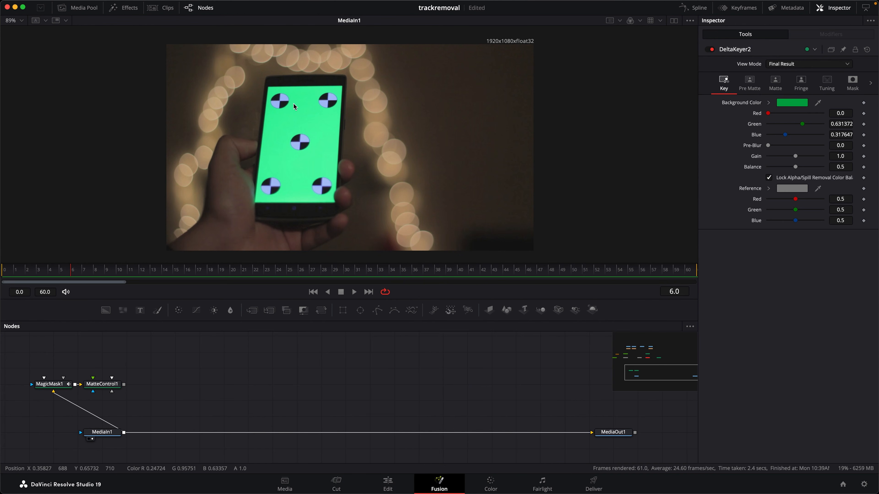
pyautogui.press('Left')
pyautogui.press('Left')
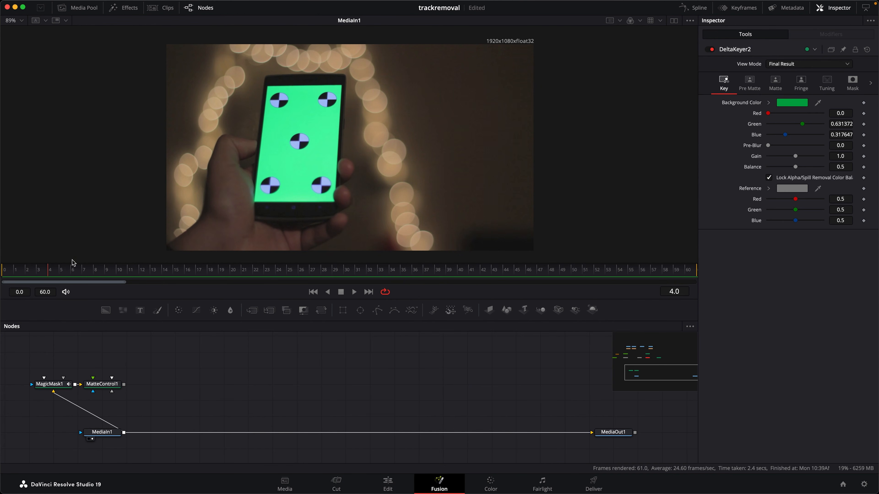
pyautogui.press('Home')
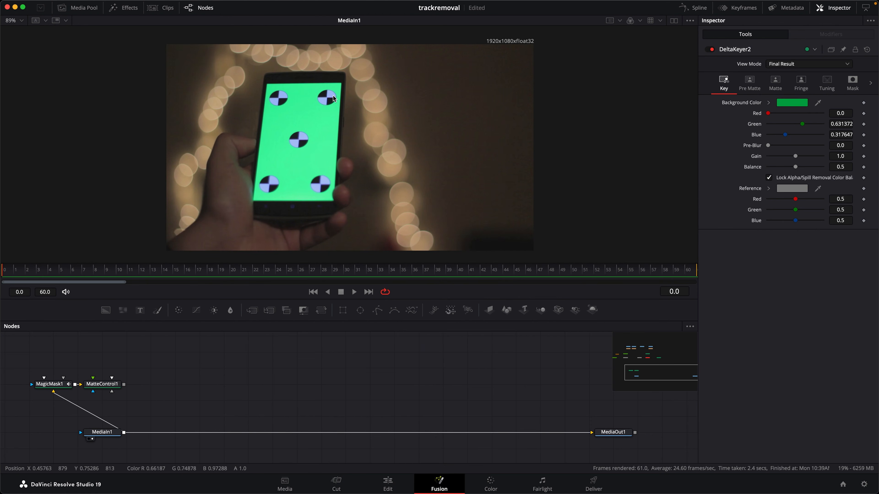
# Add a Planar Tracker node fed by MediaIn1 and display it in the viewer
pyautogui.scroll(-1, 187, 440)
pyautogui.hotkey('shift', 'space')
pyautogui.write('Planar Tracker')
pyautogui.click(709, 374)
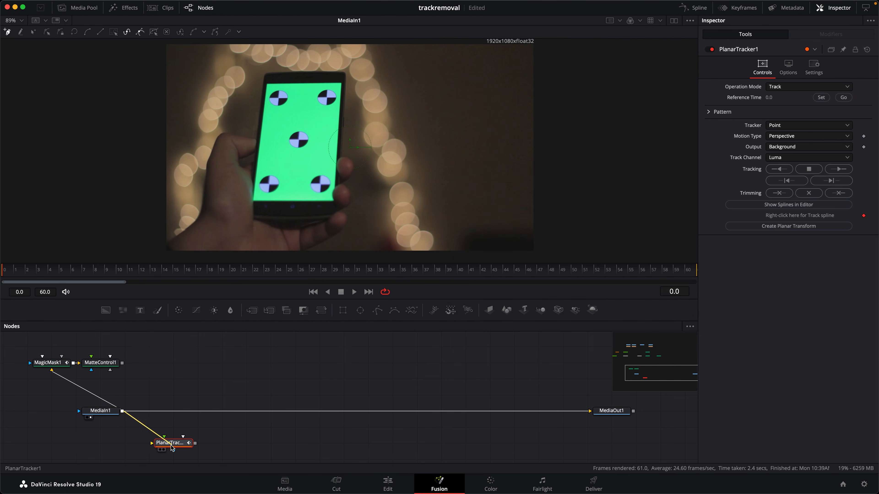
pyautogui.press('1')
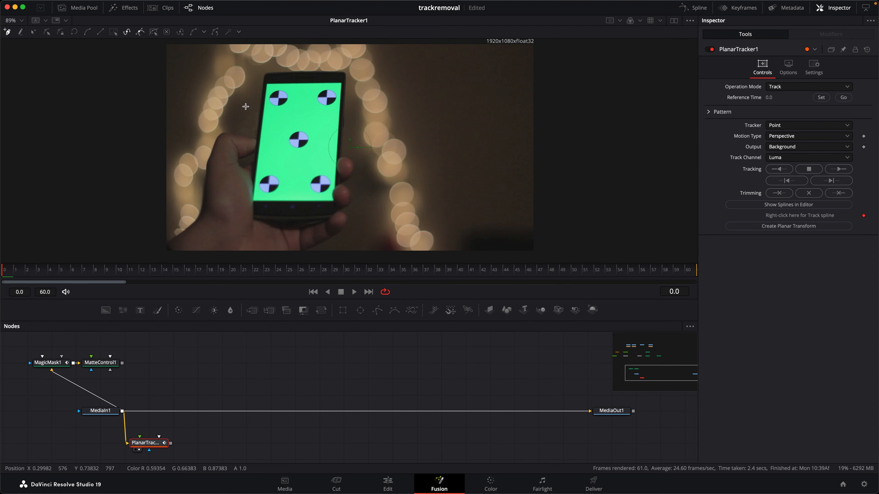
# At frame 0, draw a closed four-point tracking shape around the upper half of the phone
pyautogui.moveTo(17, 274)
pyautogui.mouseDown()
pyautogui.moveTo(355, 279)
pyautogui.moveTo(2, 266)
pyautogui.mouseUp()
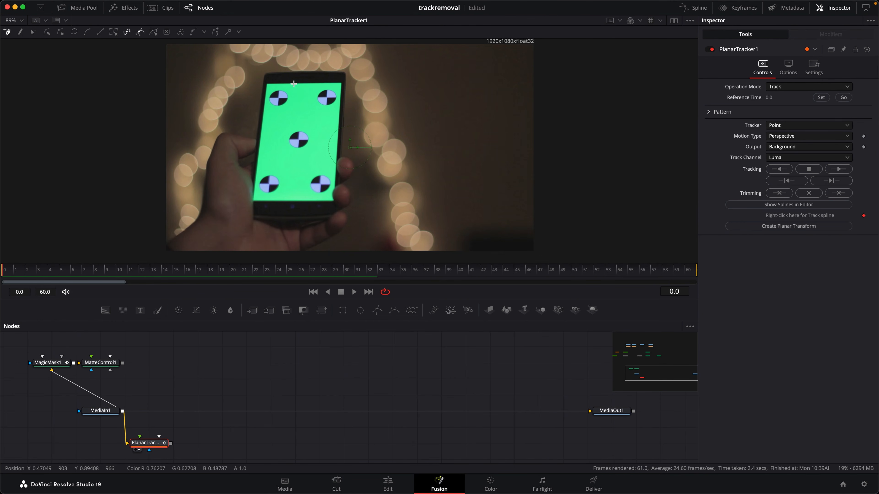
pyautogui.click(261, 71)
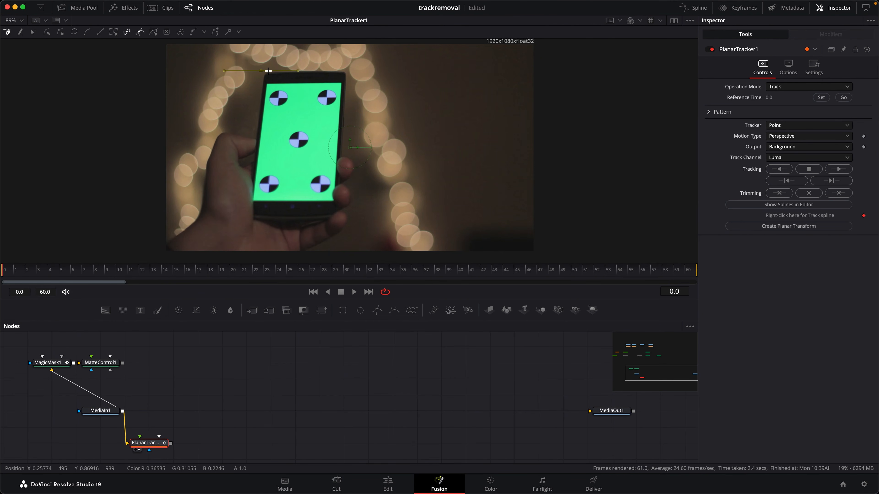
pyautogui.moveTo(348, 70); pyautogui.dragTo(346, 122)
pyautogui.click(255, 123)
pyautogui.click(261, 71)
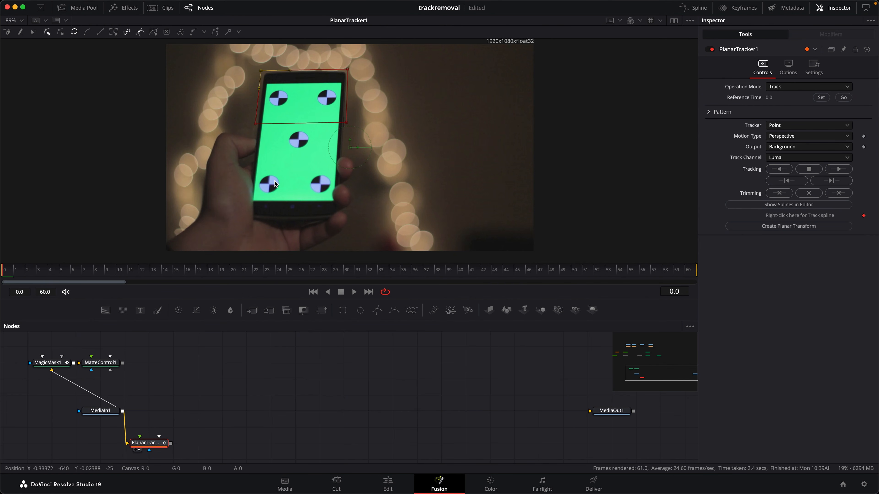
# Set the tracker type to Hybrid Point/Area, track forward through the clip, and place the tracker node below and left of MediaIn1
pyautogui.click(792, 125)
pyautogui.click(796, 146)
pyautogui.click(838, 169)
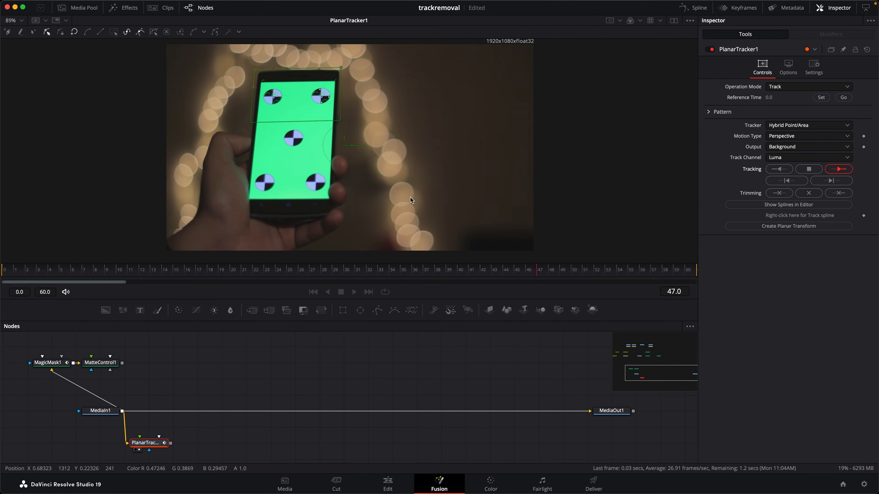
pyautogui.moveTo(517, 272); pyautogui.dragTo(17, 259)
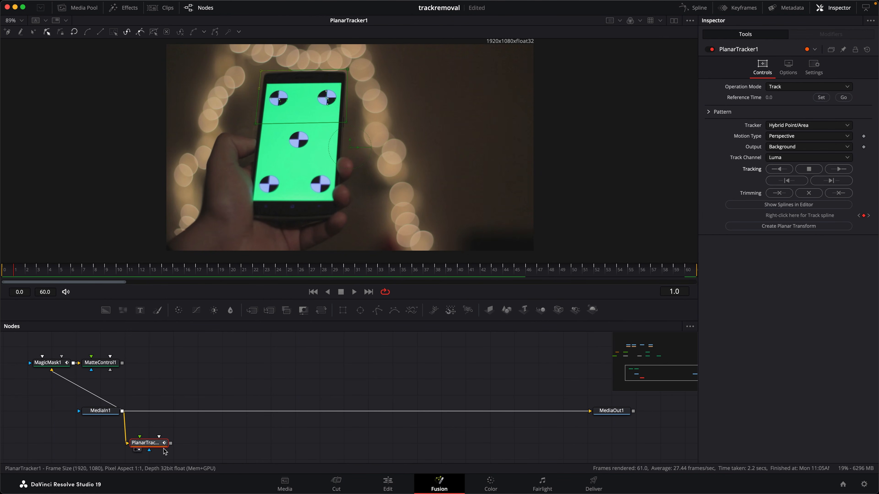
pyautogui.moveTo(162, 443); pyautogui.dragTo(86, 459)
# Insert a Delta Keyer node between MediaIn1 and MediaOut1 and display it in the viewer
pyautogui.hscroll(3, 227, 329)
pyautogui.click(289, 363)
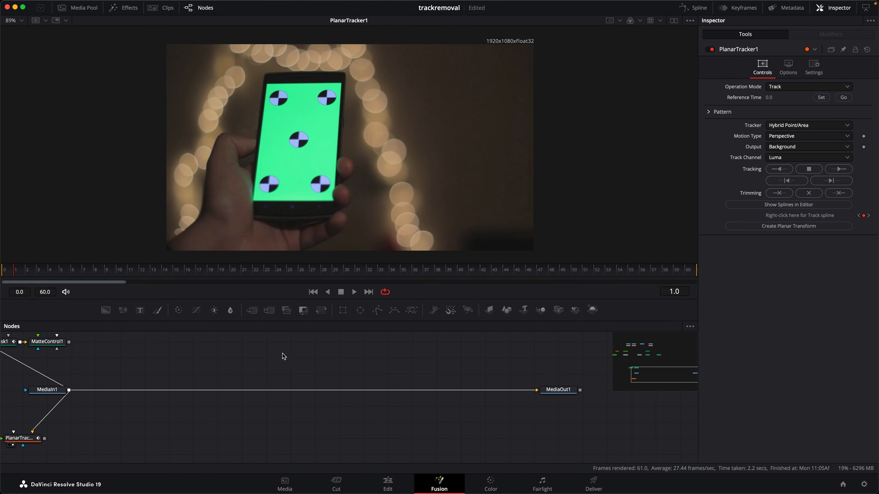
pyautogui.hotkey('shift', 'space')
pyautogui.write('de')
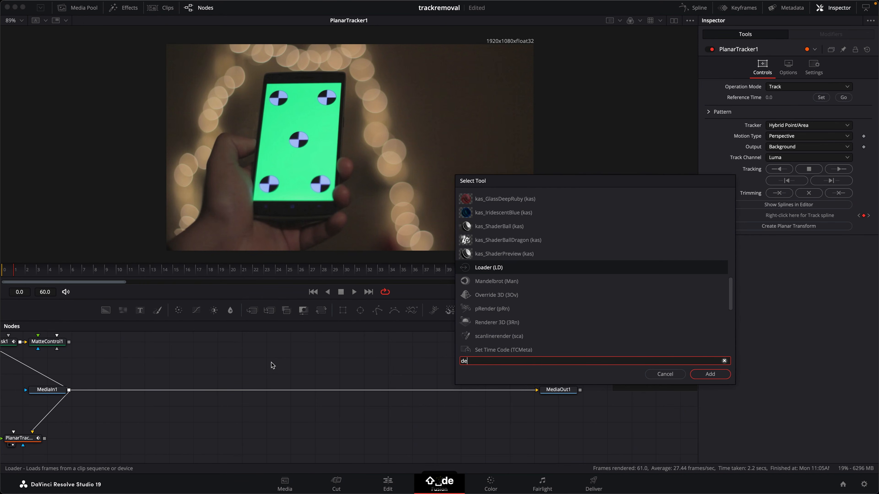
pyautogui.write('lt')
pyautogui.press('Return')
pyautogui.moveTo(275, 370); pyautogui.dragTo(296, 390)
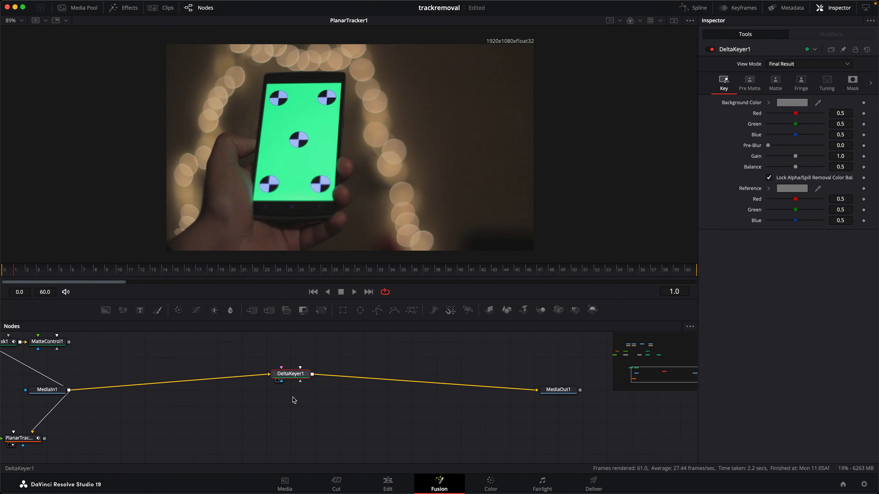
pyautogui.press('1')
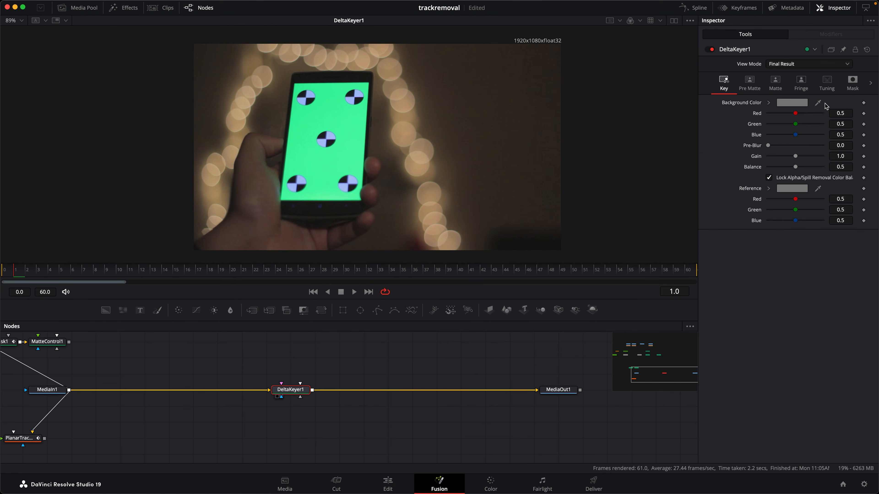
# Sample the phone's green screen as the keyer's background color and fit the image in the viewer
pyautogui.moveTo(818, 105); pyautogui.dragTo(325, 196)
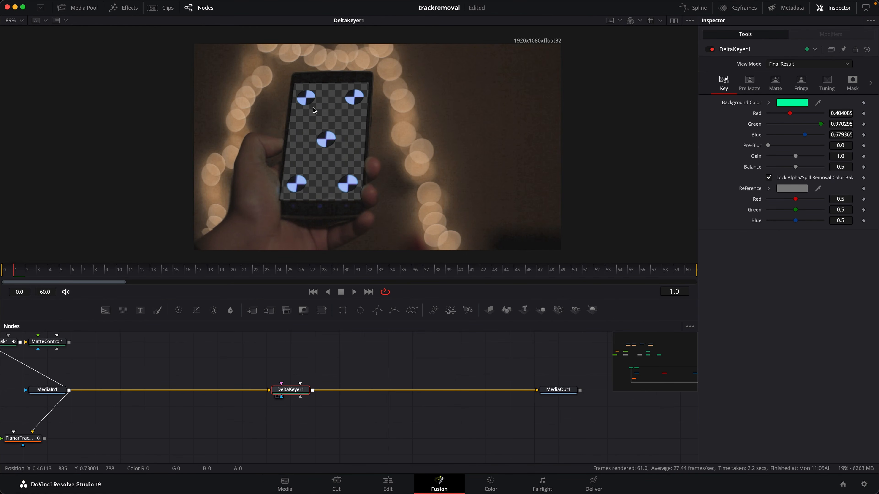
pyautogui.click(14, 20)
pyautogui.click(18, 74)
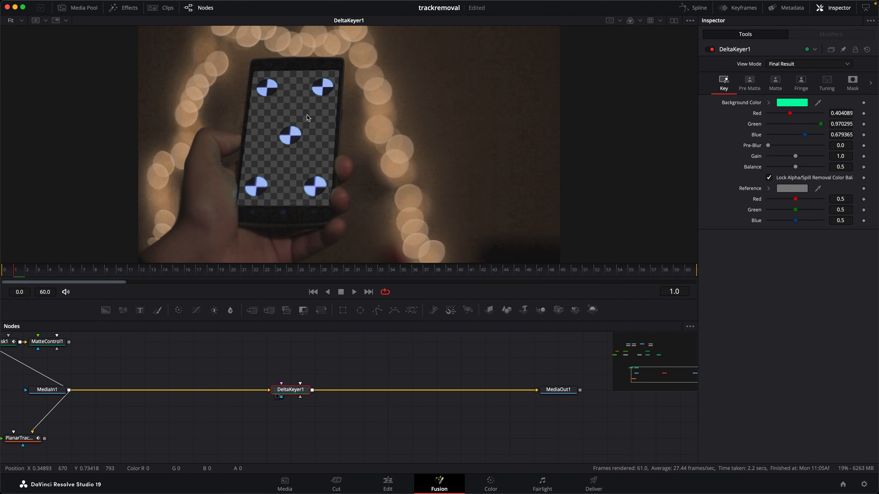
pyautogui.hscroll(-2, 226, 362)
pyautogui.scroll(1, 225, 362)
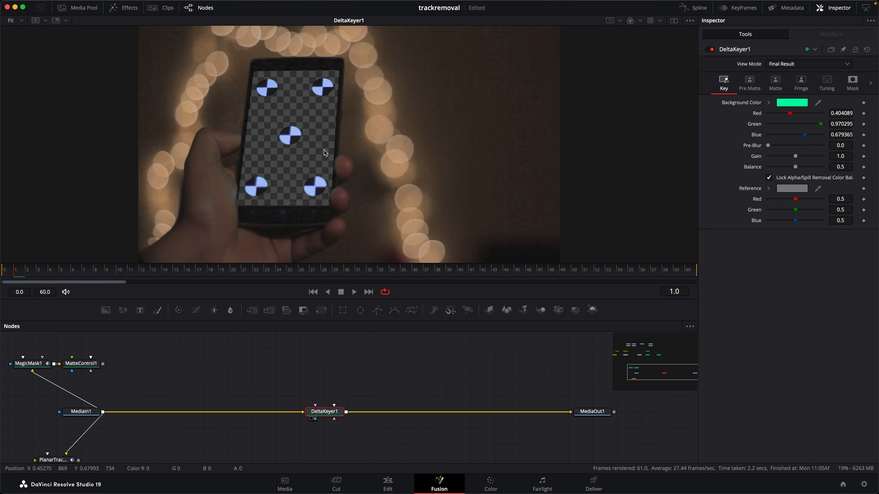
# At frame 0, create a Planar Transform from the Planar Tracker and place it above DeltaKeyer1
pyautogui.moveTo(19, 272); pyautogui.dragTo(5, 272)
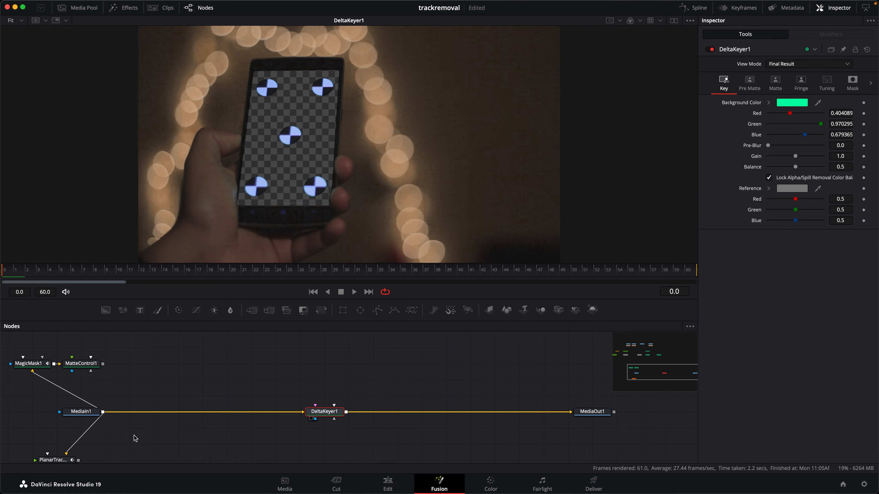
pyautogui.scroll(-2, 133, 433)
pyautogui.click(43, 445)
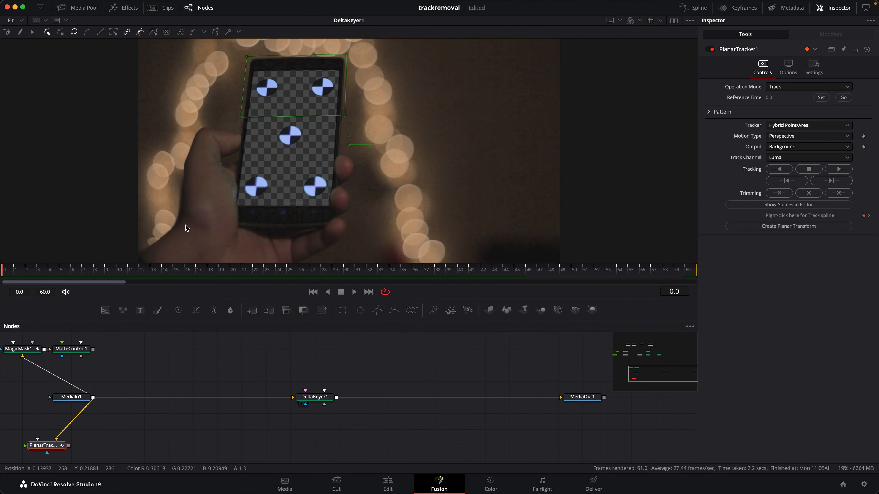
pyautogui.click(774, 227)
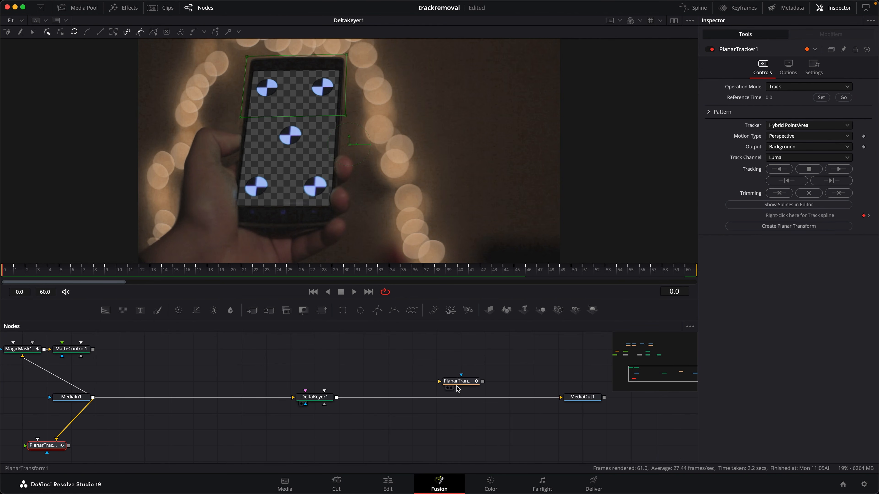
pyautogui.click(320, 368)
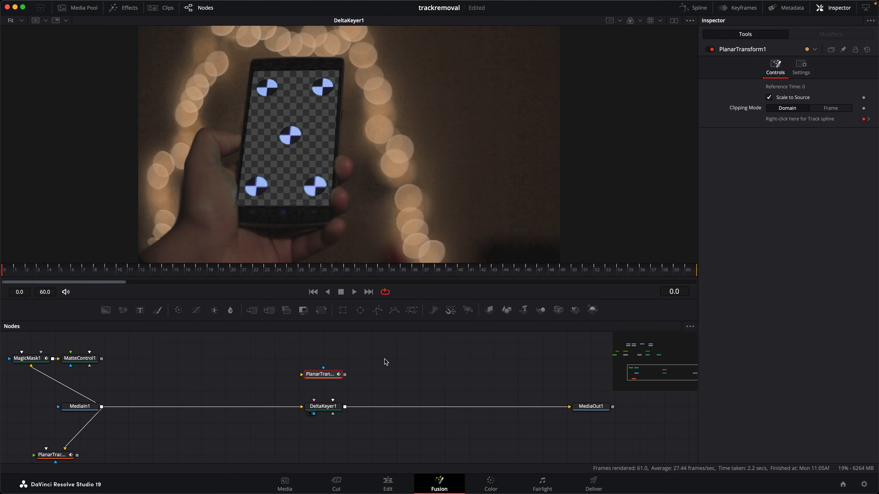
# Add an Ellipse mask over the phone's upper-left marker, about 0.063 wide and 0.054 high, centered near X 0.305, Y 0.742
pyautogui.moveTo(360, 310); pyautogui.dragTo(322, 343)
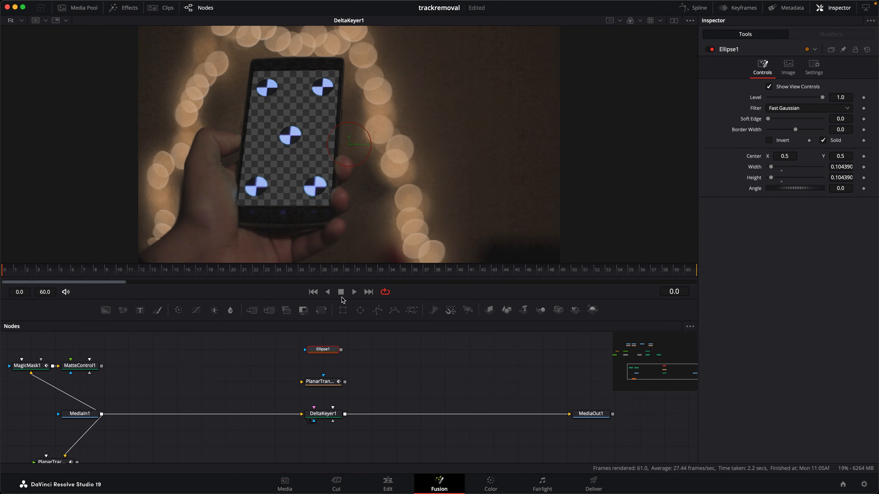
pyautogui.moveTo(351, 146)
pyautogui.mouseDown()
pyautogui.moveTo(272, 104)
pyautogui.moveTo(267, 85)
pyautogui.moveTo(286, 85)
pyautogui.mouseUp()
pyautogui.moveTo(282, 73); pyautogui.dragTo(278, 83)
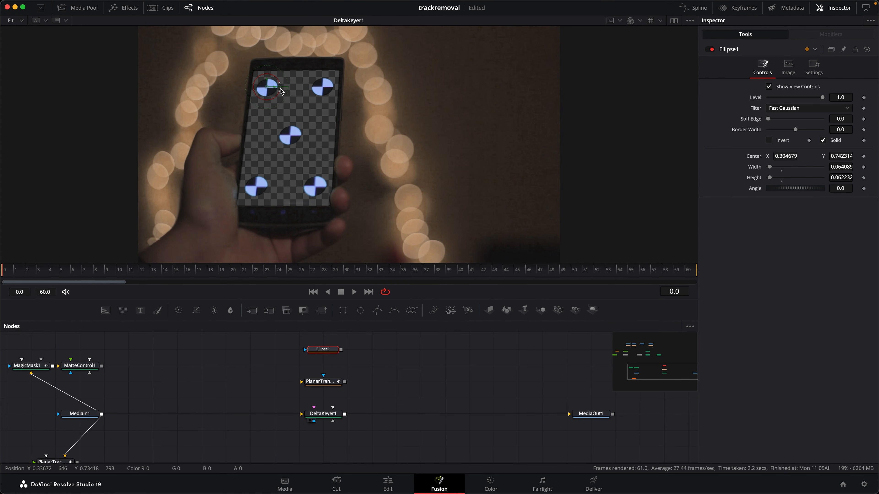
pyautogui.moveTo(278, 80); pyautogui.dragTo(283, 92)
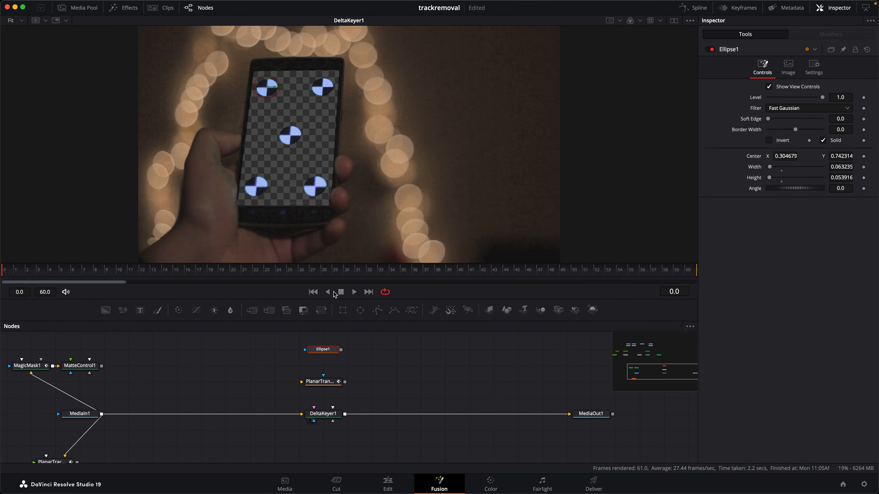
# Feed Ellipse1 into the Planar Transform, display it, and connect its output to DeltaKeyer1's Garbage Matte input
pyautogui.moveTo(344, 352); pyautogui.dragTo(302, 385)
pyautogui.click(309, 389)
pyautogui.moveTo(21, 270); pyautogui.dragTo(4, 277)
pyautogui.moveTo(345, 382); pyautogui.dragTo(328, 418)
pyautogui.press('alt')
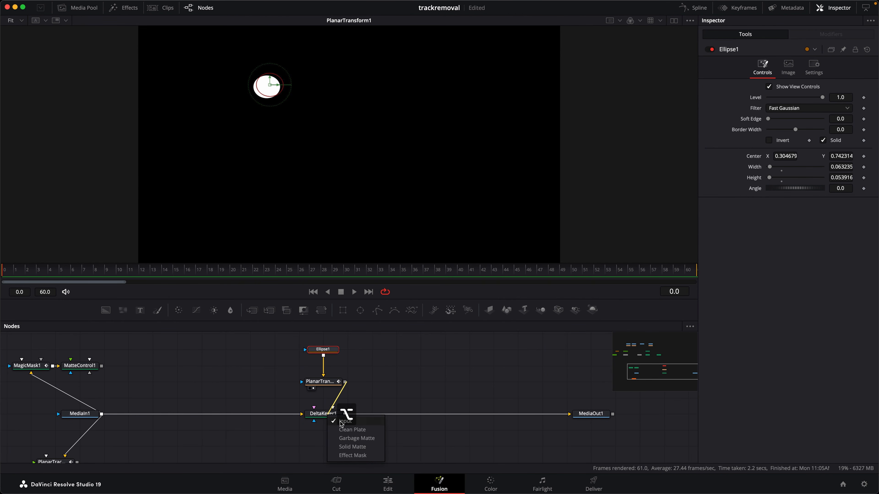
pyautogui.click(354, 442)
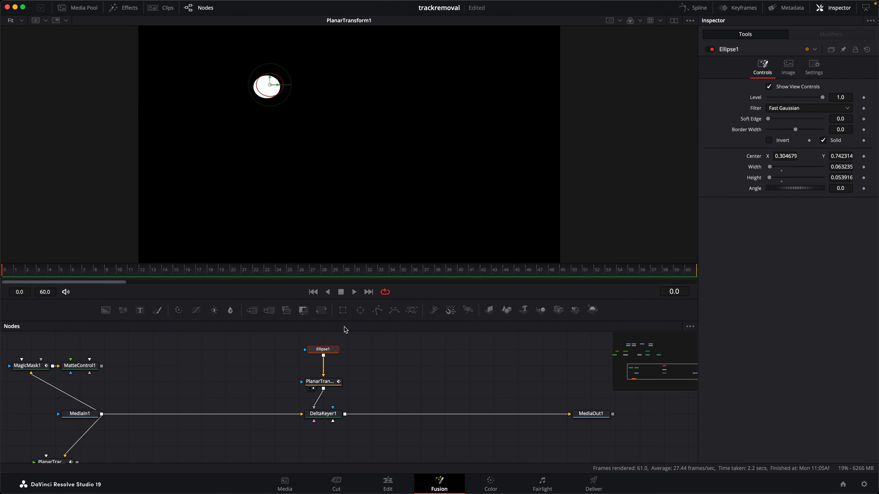
# Display DeltaKeyer1 and scrub through the opening frames to check the tracked matte over the upper-left marker
pyautogui.moveTo(329, 413); pyautogui.dragTo(424, 115)
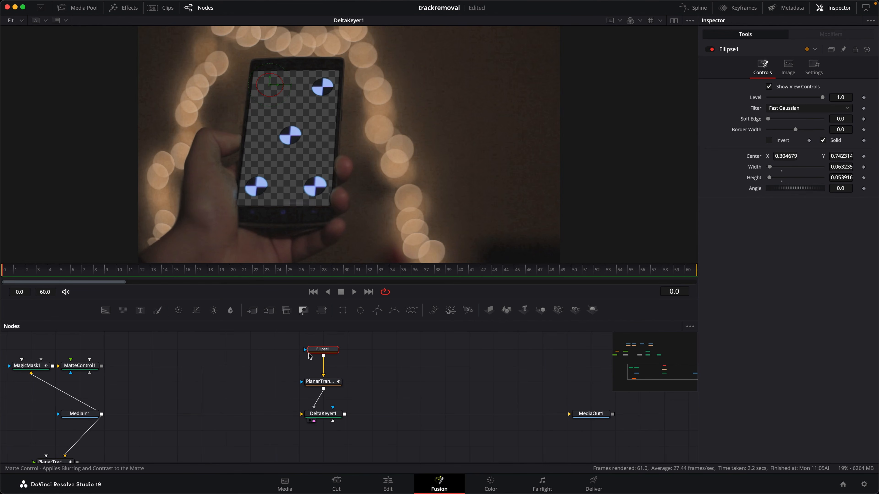
pyautogui.click(272, 368)
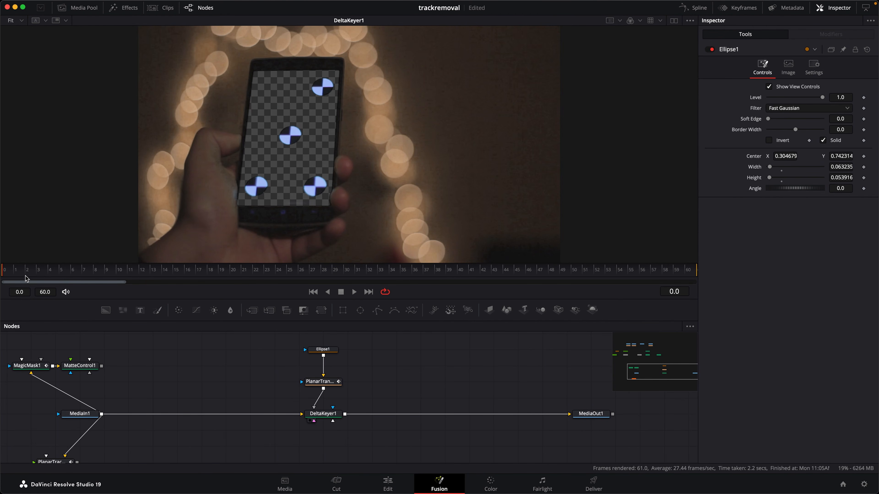
pyautogui.moveTo(99, 272); pyautogui.dragTo(2, 274)
# Move Ellipse1 farther above the Planar Transform and paste four copies of it, chained between the two nodes
pyautogui.moveTo(401, 371); pyautogui.dragTo(394, 434)
pyautogui.moveTo(333, 413); pyautogui.dragTo(328, 347)
pyautogui.click(324, 346)
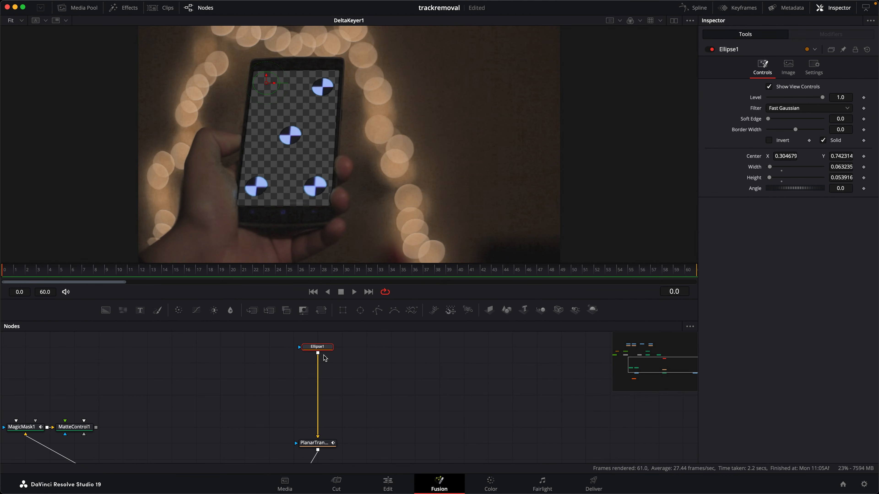
pyautogui.press('super+c')
pyautogui.press('super+v')
pyautogui.press('super+v')
pyautogui.press('super+v')
pyautogui.press('super+v')
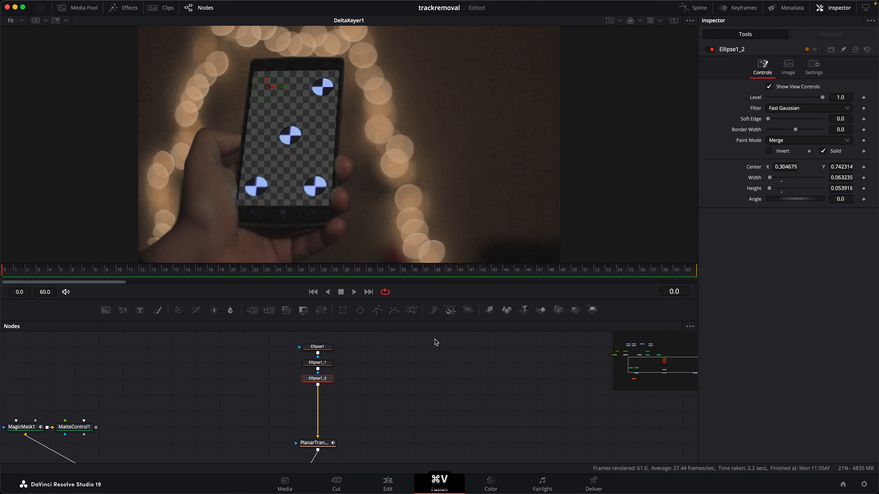
# Move Ellipse1_1 over the phone's upper-right marker and Ellipse1_2 over the middle marker, near X 0.36, Y 0.533
pyautogui.click(317, 362)
pyautogui.moveTo(267, 86); pyautogui.dragTo(321, 88)
pyautogui.click(318, 378)
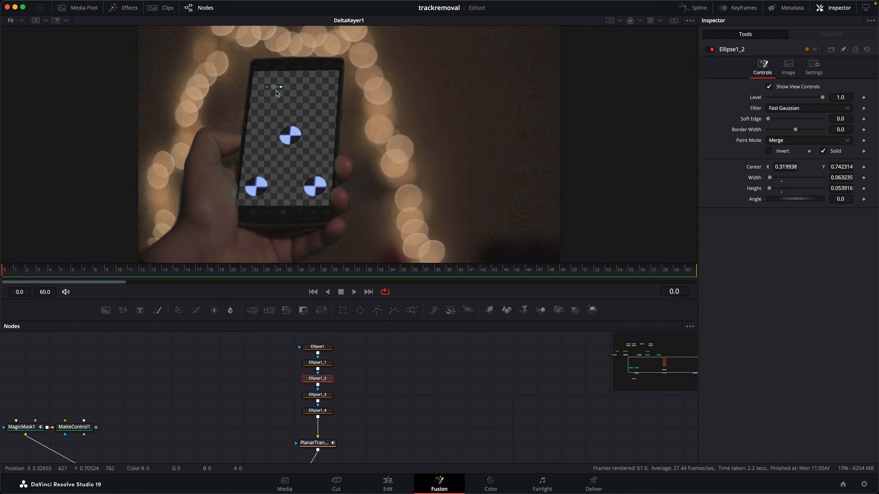
pyautogui.moveTo(276, 89); pyautogui.dragTo(292, 137)
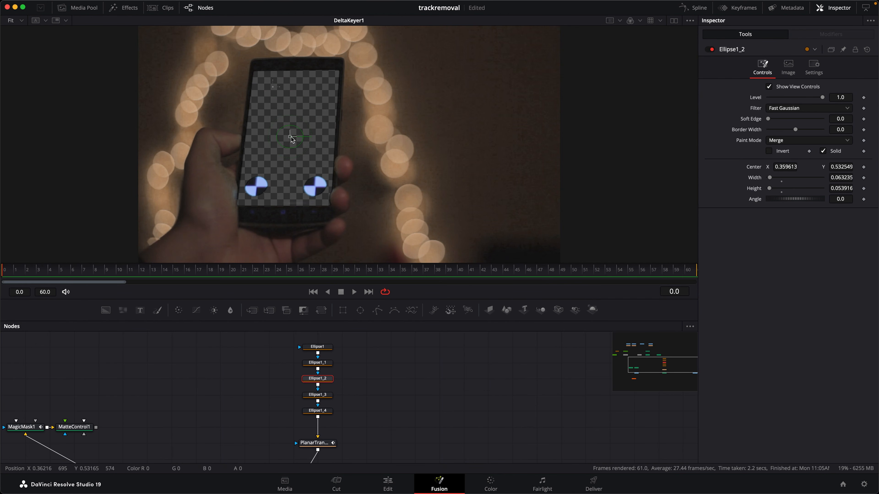
# Move Ellipse1_3 over the phone's lower-left marker and Ellipse1_4 over the lower-right marker
pyautogui.click(317, 394)
pyautogui.moveTo(267, 87)
pyautogui.mouseDown()
pyautogui.moveTo(316, 189)
pyautogui.moveTo(264, 160)
pyautogui.moveTo(256, 187)
pyautogui.moveTo(257, 173)
pyautogui.mouseUp()
pyautogui.click(321, 411)
pyautogui.click(327, 412)
# Increase Ellipse1_2's height to about 0.068 so it covers the middle marker, and scrub the first frames to check
pyautogui.click(229, 215)
pyautogui.moveTo(25, 274); pyautogui.dragTo(83, 276)
pyautogui.click(324, 380)
pyautogui.moveTo(292, 127); pyautogui.dragTo(293, 123)
pyautogui.click(222, 211)
pyautogui.moveTo(118, 274); pyautogui.dragTo(48, 268)
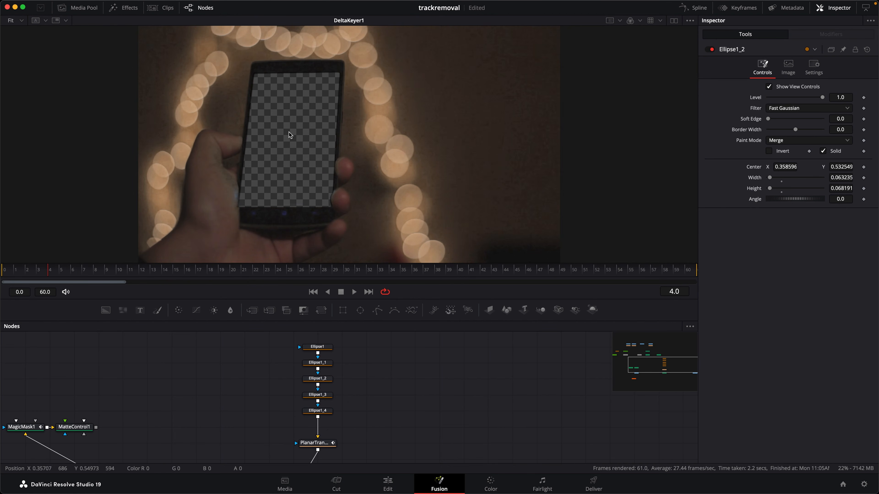
pyautogui.moveTo(52, 271); pyautogui.dragTo(24, 270)
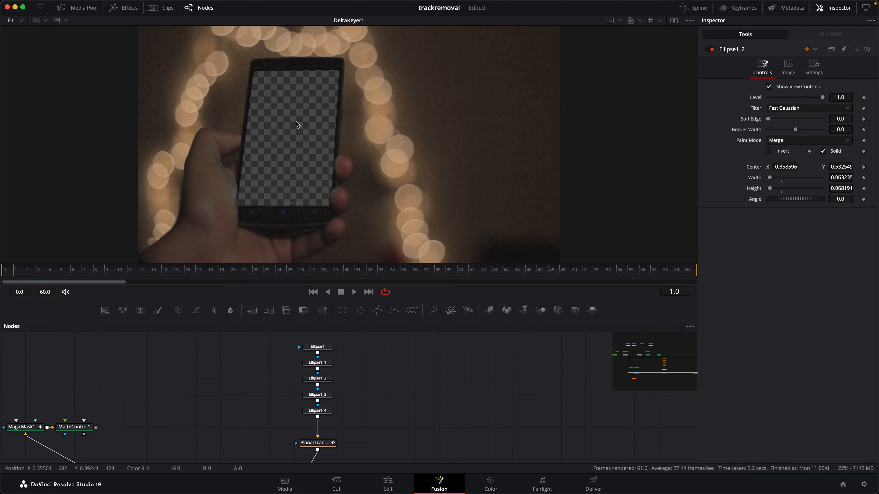
# Go to frame 17, where the hand crosses the markers, and compare the MagicMask1 and MatteControl1 outputs
pyautogui.scroll(-3, 353, 422)
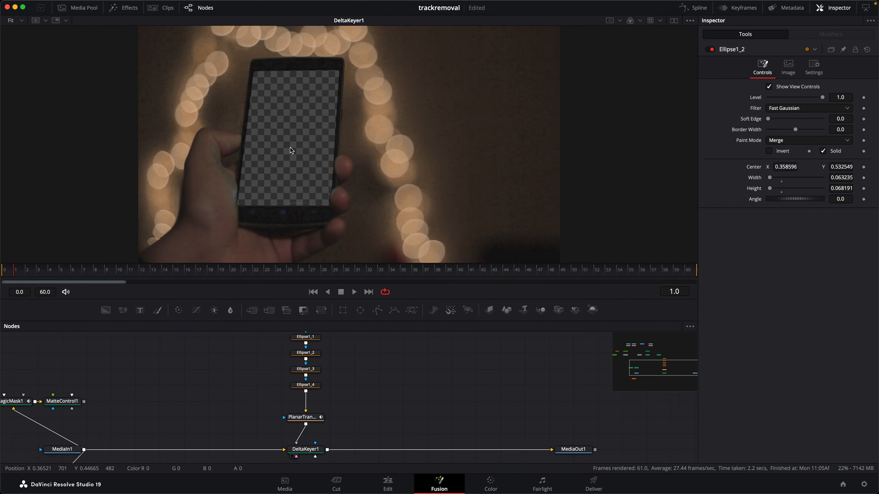
pyautogui.moveTo(22, 274); pyautogui.dragTo(196, 273)
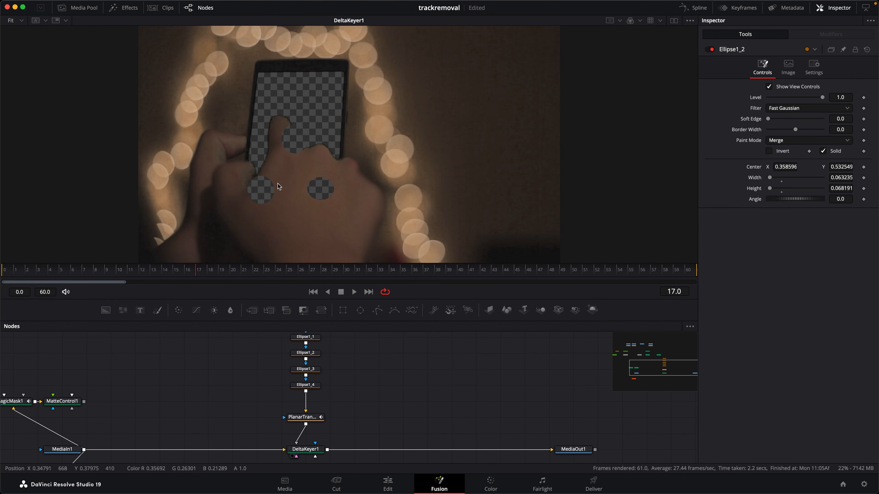
pyautogui.moveTo(362, 430); pyautogui.dragTo(471, 429)
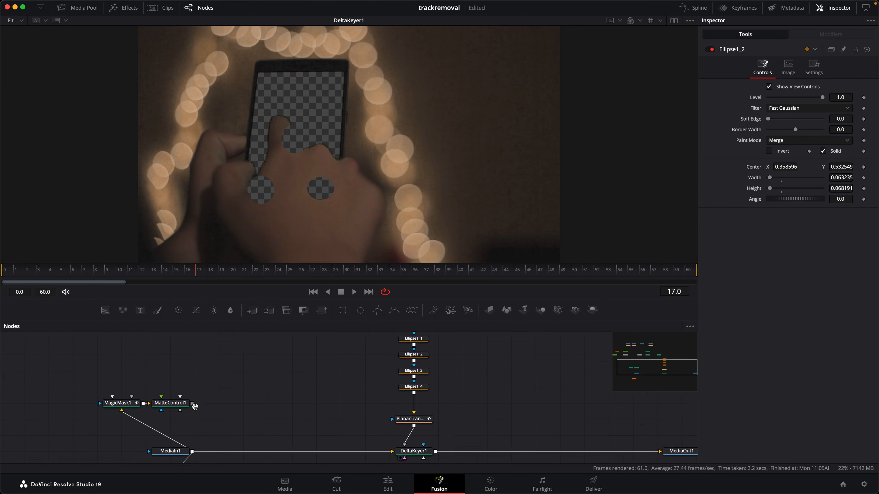
pyautogui.moveTo(193, 405); pyautogui.dragTo(160, 377)
pyautogui.click(78, 381)
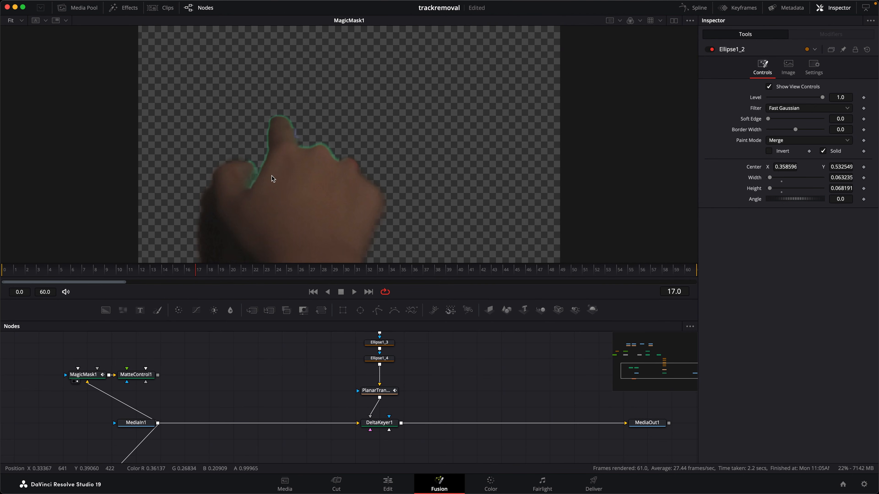
pyautogui.moveTo(185, 273)
pyautogui.mouseDown()
pyautogui.moveTo(151, 275)
pyautogui.moveTo(200, 279)
pyautogui.mouseUp()
pyautogui.click(124, 381)
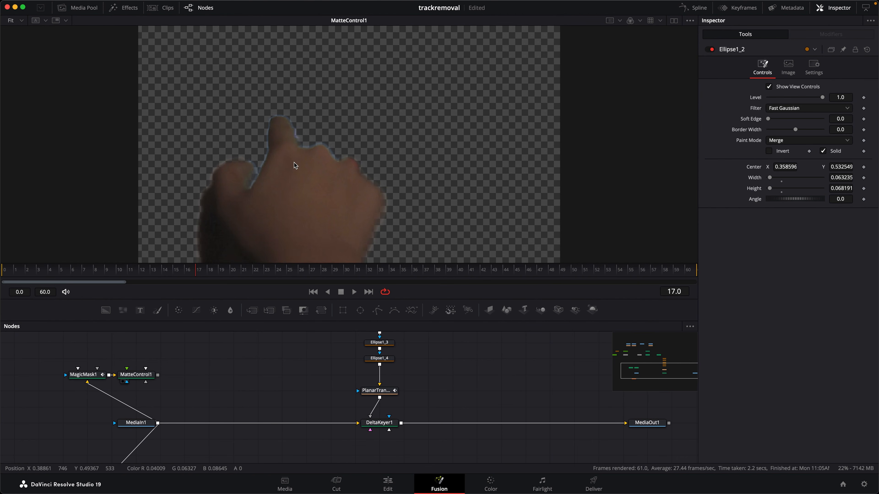
# Move the Planar Transform and ellipses up, and add a Matte Control fed by the Planar Transform above DeltaKeyer1
pyautogui.moveTo(267, 385)
pyautogui.mouseDown()
pyautogui.moveTo(227, 404)
pyautogui.moveTo(213, 433)
pyautogui.mouseUp()
pyautogui.moveTo(335, 441)
pyautogui.mouseDown()
pyautogui.moveTo(335, 426)
pyautogui.moveTo(278, 383)
pyautogui.moveTo(285, 342)
pyautogui.moveTo(334, 402)
pyautogui.moveTo(335, 343)
pyautogui.moveTo(325, 358)
pyautogui.mouseUp()
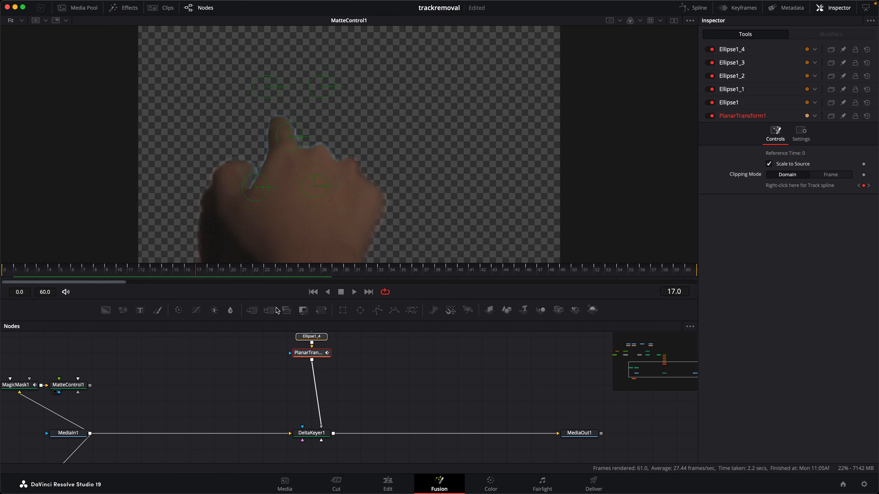
pyautogui.moveTo(302, 311); pyautogui.dragTo(274, 386)
pyautogui.moveTo(321, 417); pyautogui.dragTo(322, 389)
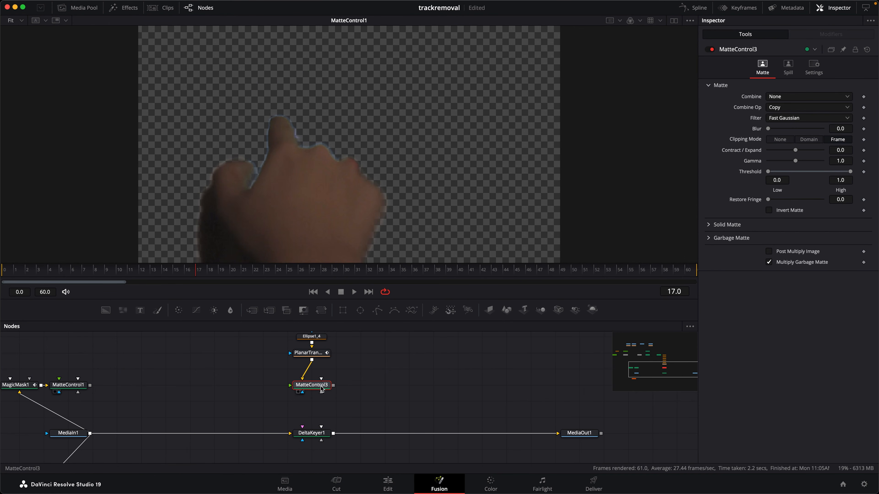
# Connect MatteControl1's output to MatteControl3's foreground input and display MatteControl3 while scrubbing back to frame 6
pyautogui.click(65, 388)
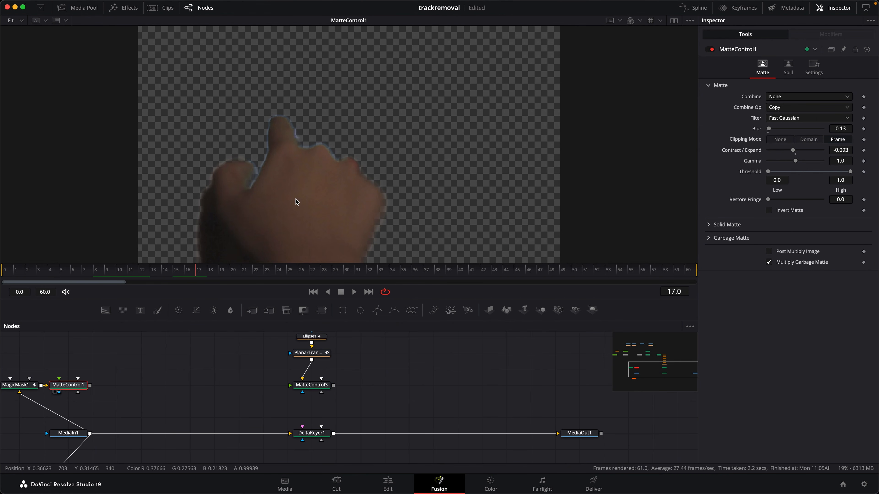
pyautogui.moveTo(90, 385); pyautogui.dragTo(390, 187)
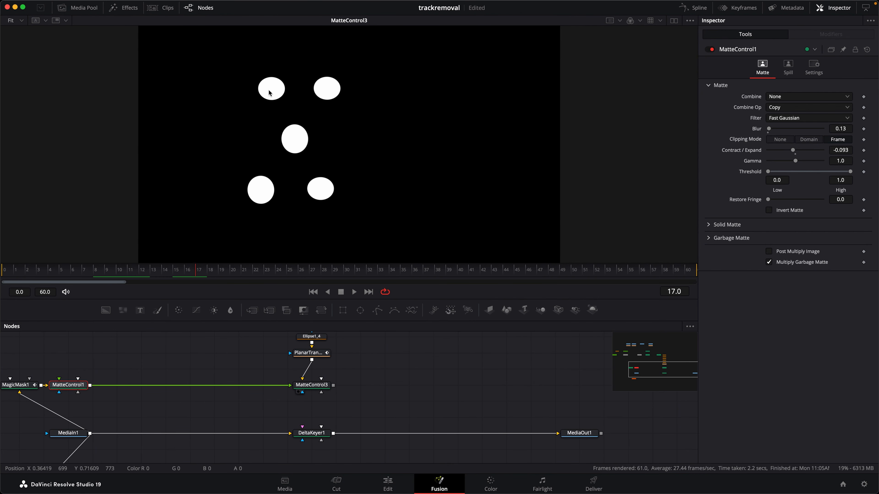
pyautogui.click(178, 269)
pyautogui.moveTo(177, 269); pyautogui.dragTo(96, 258)
# Set MatteControl3 to Combine Alpha with the Subtract operation, and scrub the hand-crossing frames to check the result
pyautogui.click(311, 385)
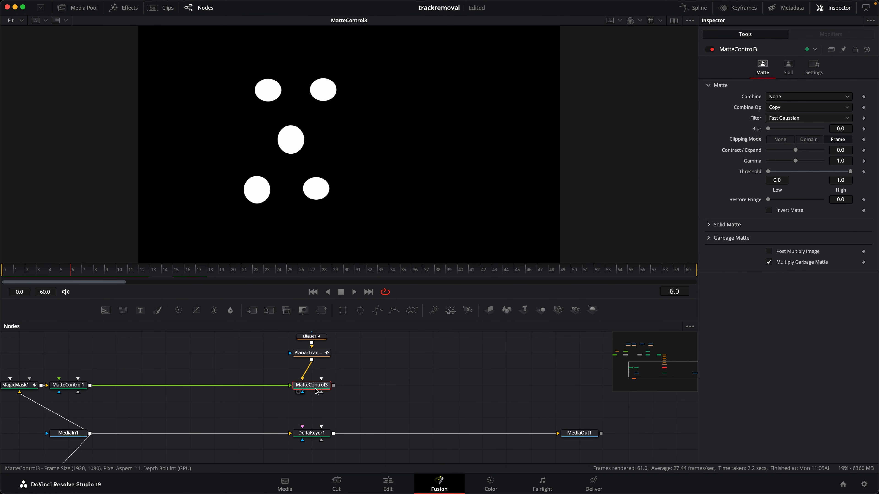
pyautogui.click(787, 98)
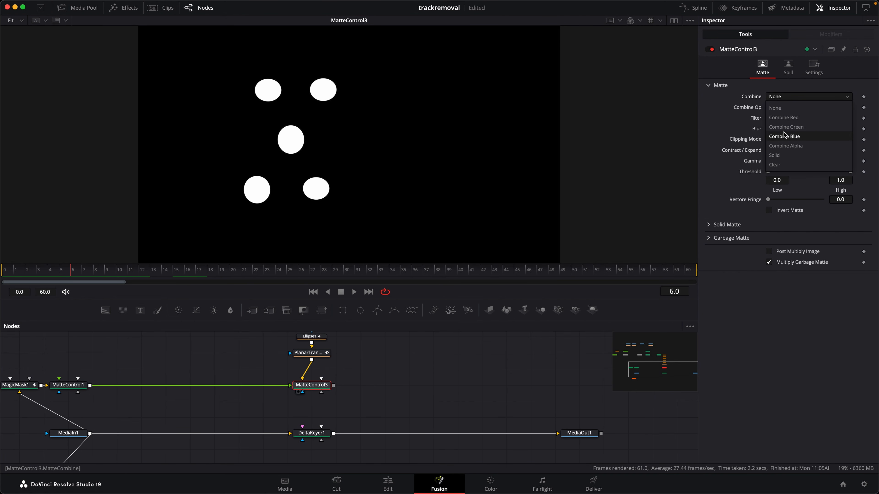
pyautogui.click(781, 147)
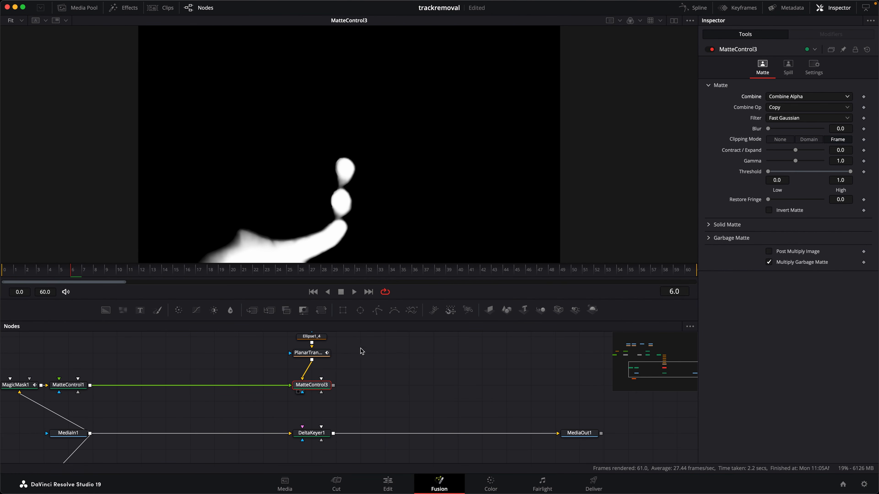
pyautogui.click(791, 112)
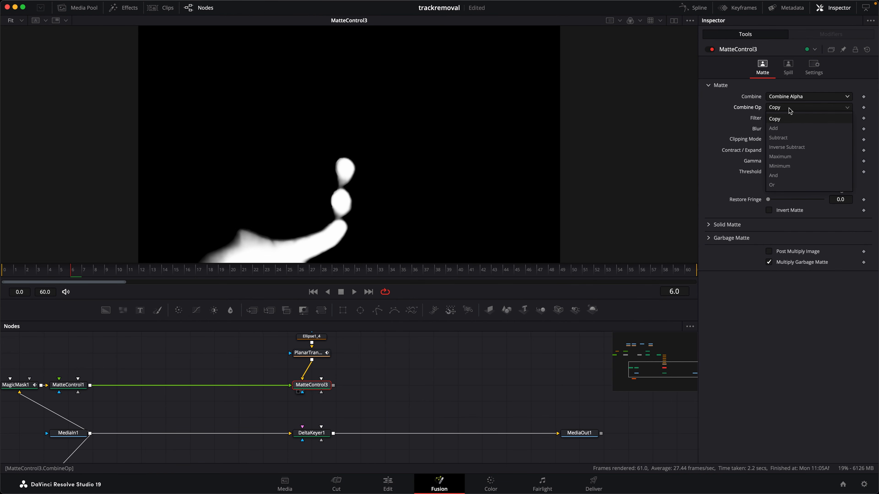
pyautogui.click(779, 138)
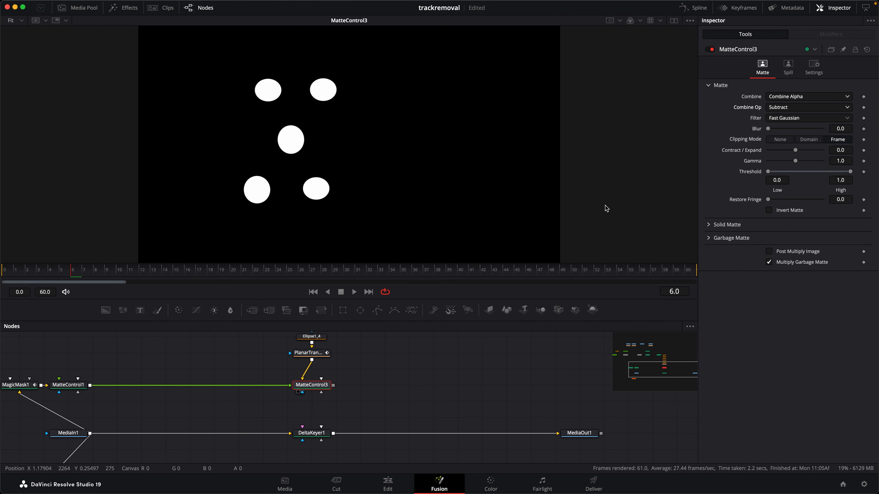
pyautogui.moveTo(72, 273); pyautogui.dragTo(182, 277)
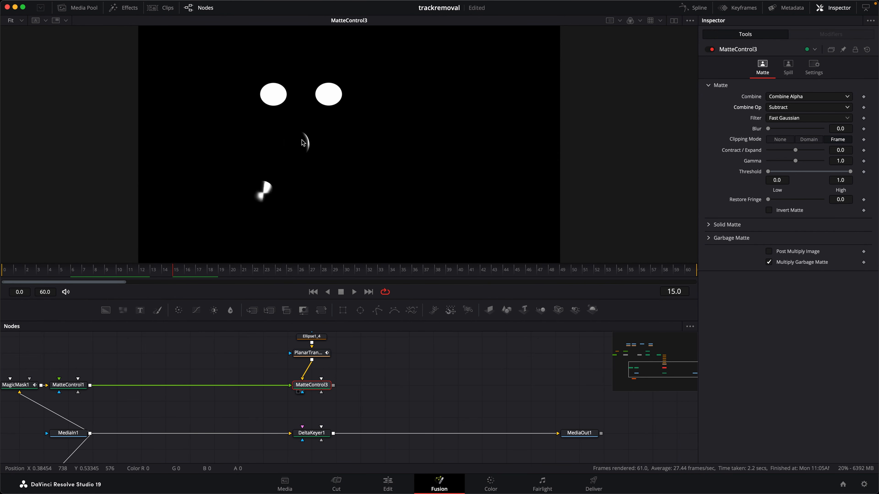
pyautogui.moveTo(176, 275); pyautogui.dragTo(211, 276)
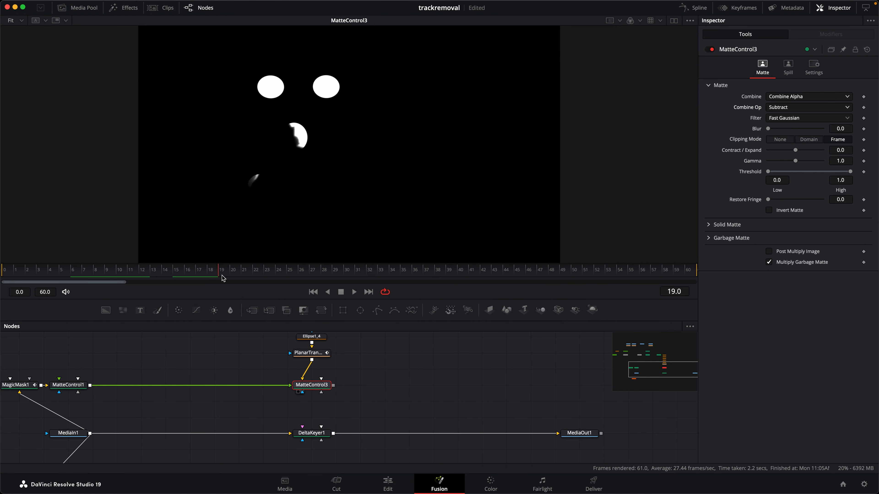
# Connect MatteControl3 to DeltaKeyer1's Garbage Matte input and scrub the keyed result around the passing hand
pyautogui.moveTo(333, 385); pyautogui.dragTo(415, 115)
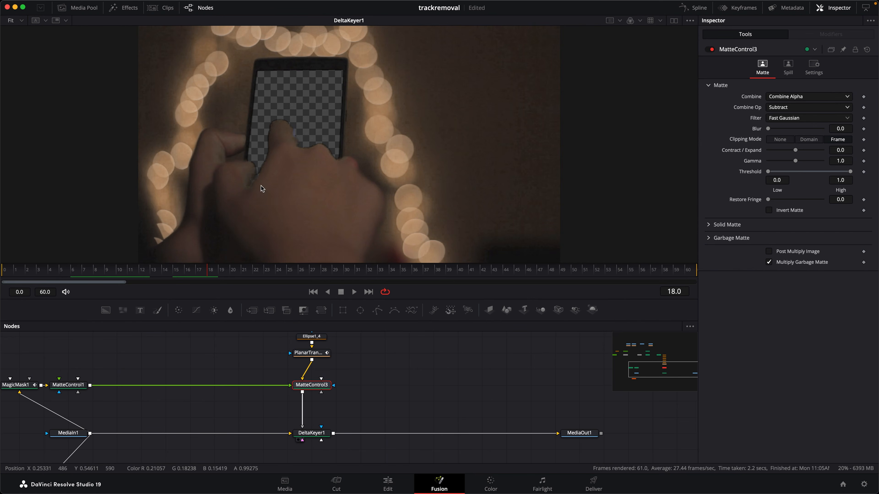
pyautogui.moveTo(210, 275); pyautogui.dragTo(141, 269)
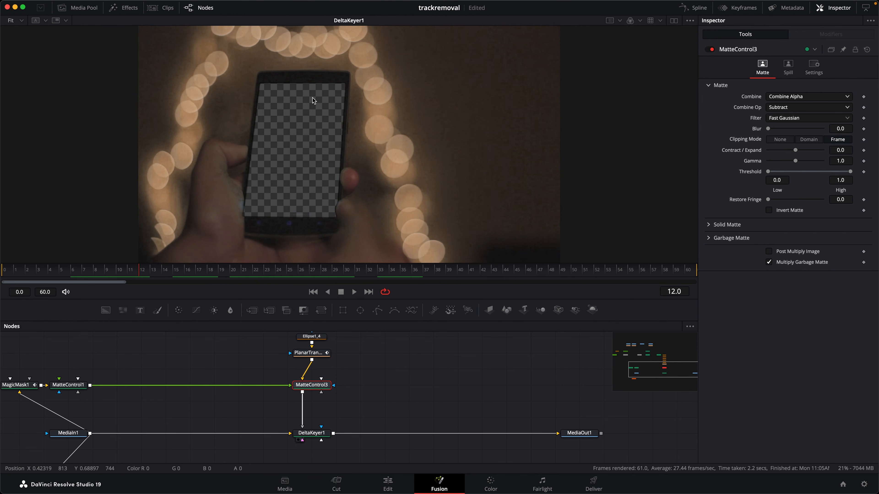
pyautogui.moveTo(155, 274); pyautogui.dragTo(223, 282)
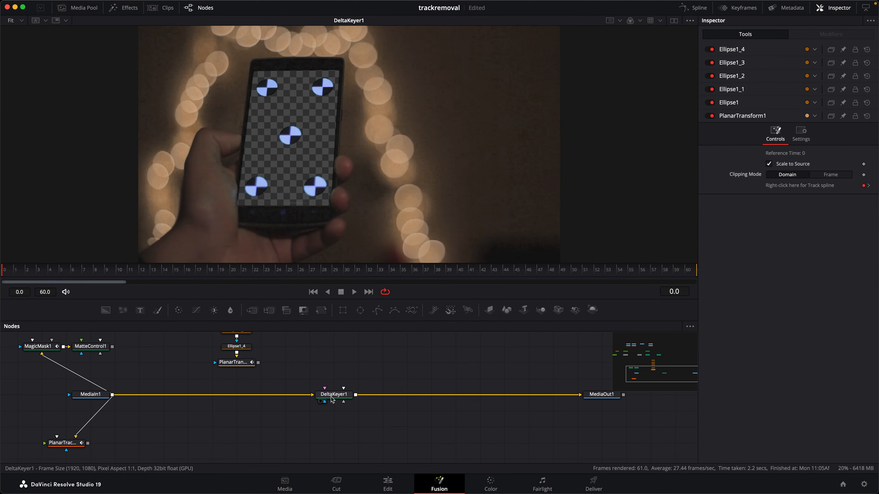
# Display the original MediaIn1 clip at frame 0 and select the Planar Transform
pyautogui.click(91, 395)
pyautogui.press('1')
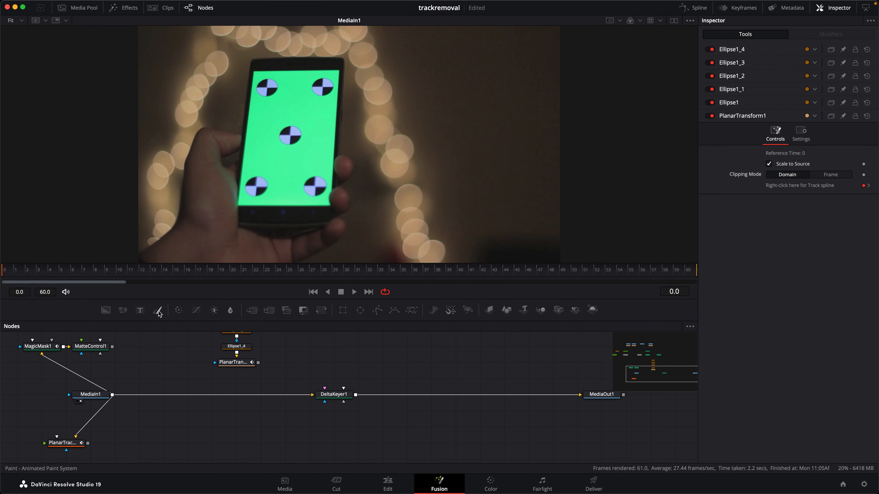
pyautogui.click(241, 366)
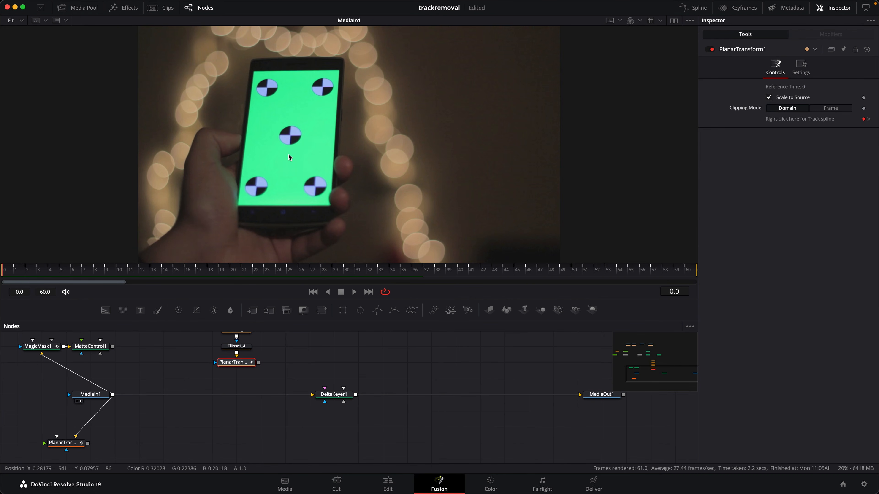
pyautogui.rightClick(268, 99)
pyautogui.click(193, 136)
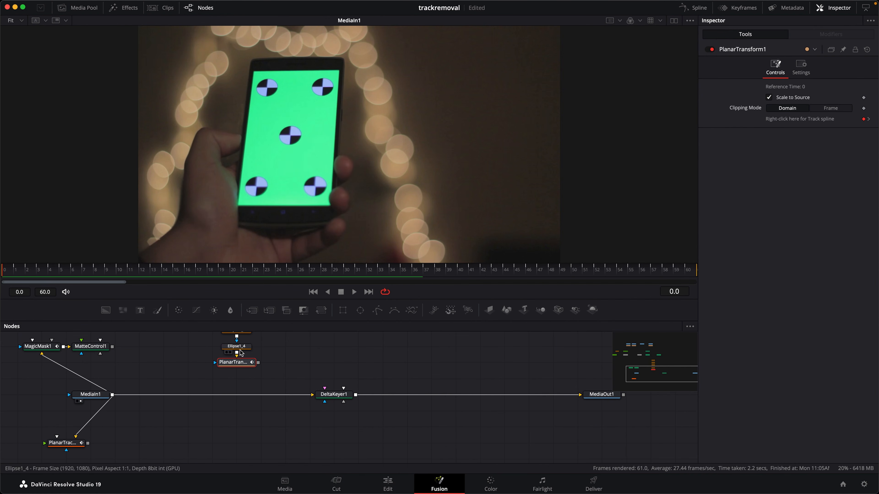
# Add a Background below the Planar Transform and sample the phone's green screen as its color, about 0.237, 0.955, 0.629
pyautogui.scroll(-3, 241, 353)
pyautogui.moveTo(105, 310); pyautogui.dragTo(231, 411)
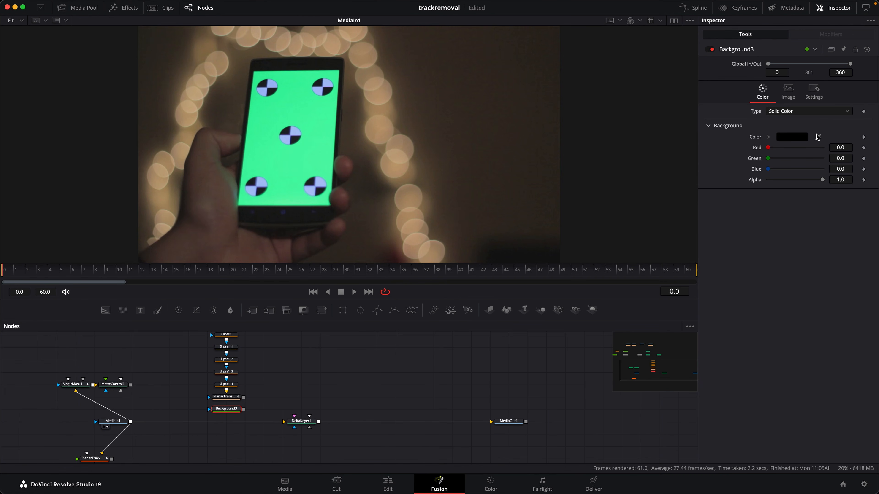
pyautogui.moveTo(817, 137); pyautogui.dragTo(299, 90)
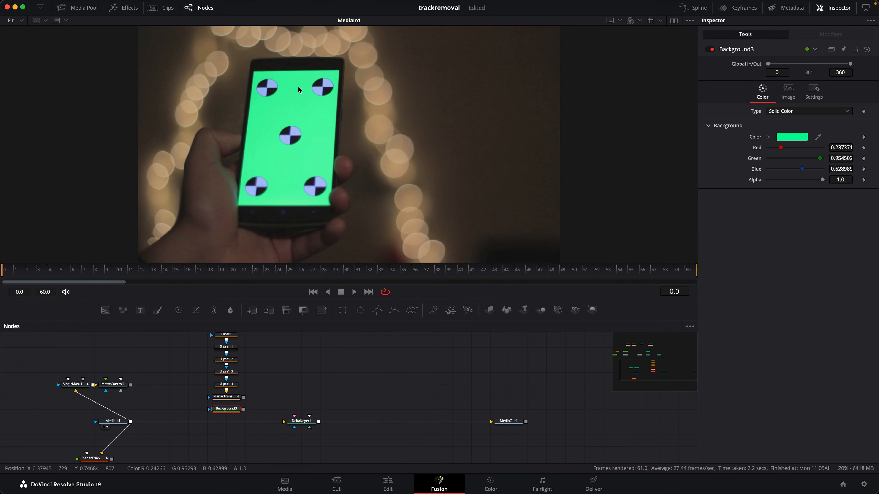
# Mask Background3 with the Planar Transform's output, display it, and play back the tracked green ellipses
pyautogui.moveTo(245, 398); pyautogui.dragTo(227, 409)
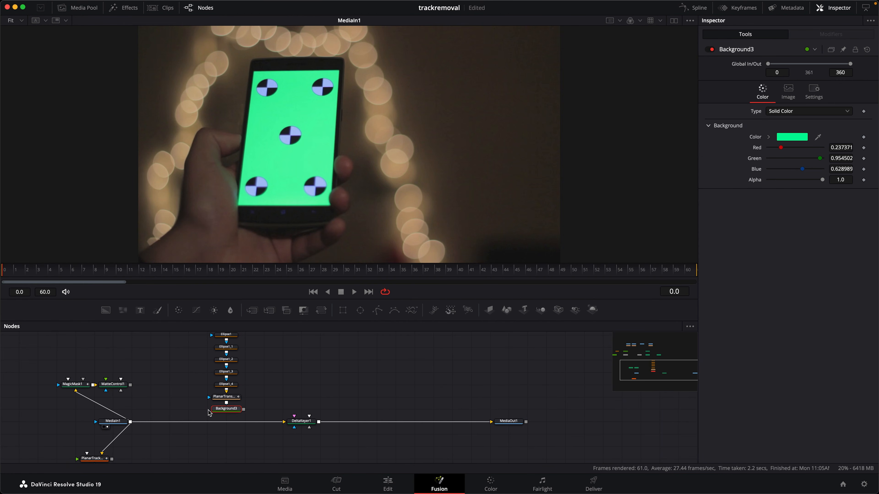
pyautogui.moveTo(233, 412); pyautogui.dragTo(338, 208)
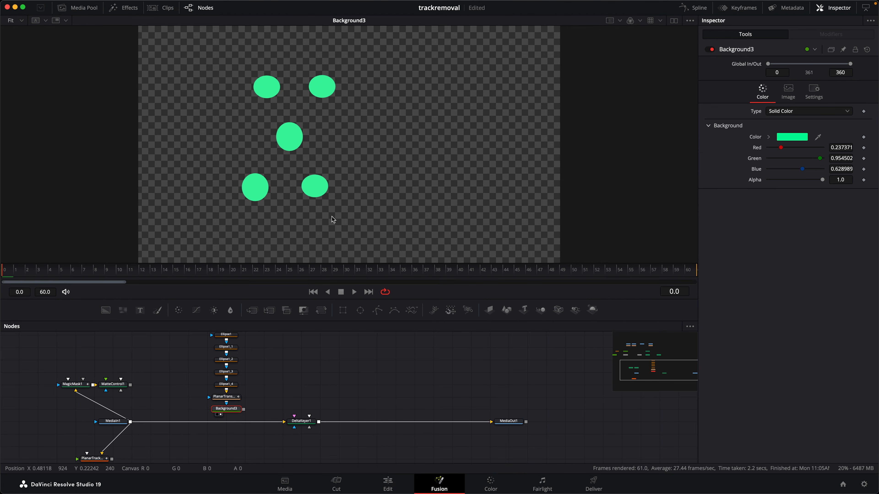
pyautogui.press('space')
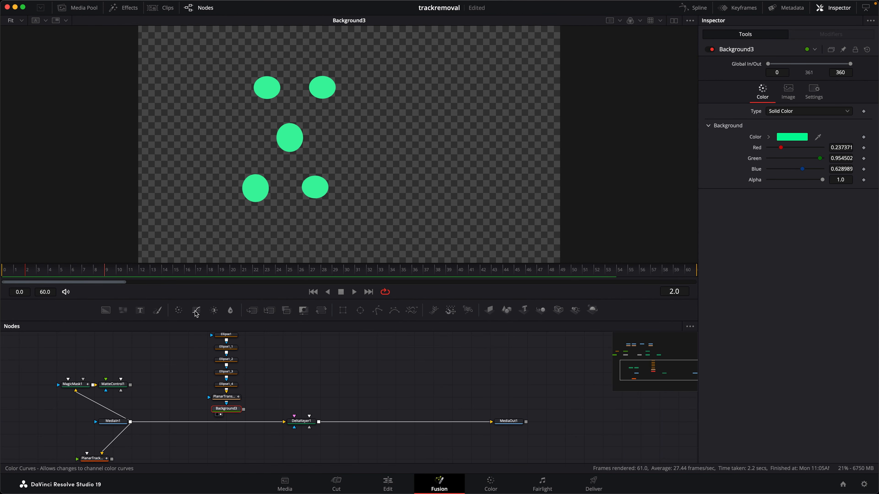
# Merge Background3 over MediaIn1 ahead of DeltaKeyer1, display Merge3, and scrub through the frames where the hand passes
pyautogui.moveTo(252, 310); pyautogui.dragTo(226, 421)
pyautogui.moveTo(366, 410); pyautogui.dragTo(400, 377)
pyautogui.moveTo(404, 382); pyautogui.dragTo(84, 443)
pyautogui.moveTo(159, 389); pyautogui.dragTo(142, 418)
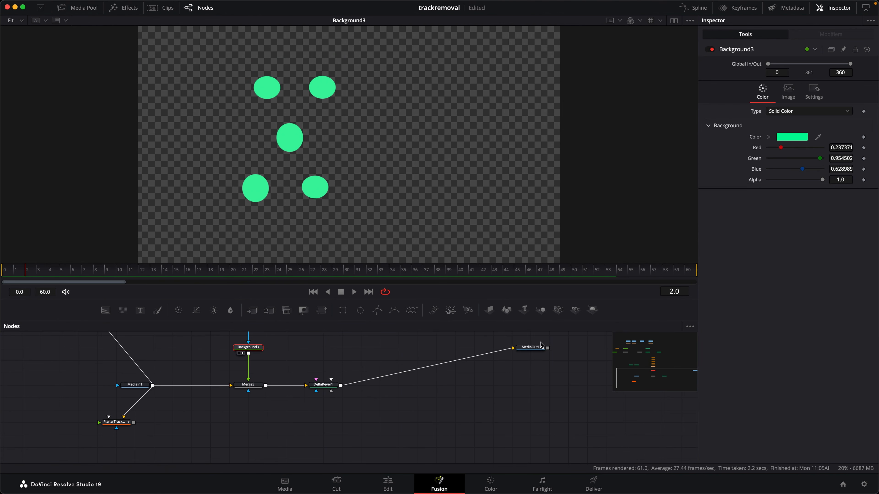
pyautogui.moveTo(534, 350); pyautogui.dragTo(531, 388)
pyautogui.moveTo(286, 360); pyautogui.dragTo(293, 365)
pyautogui.click(248, 396)
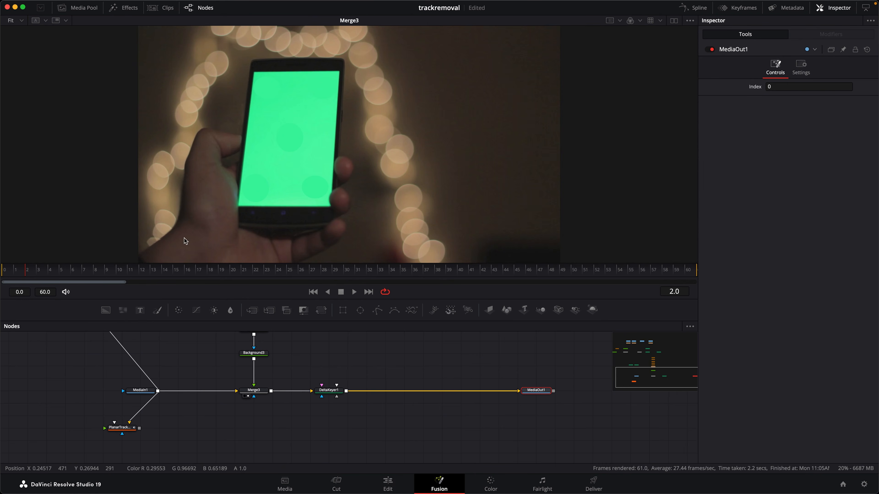
pyautogui.moveTo(25, 272); pyautogui.dragTo(219, 277)
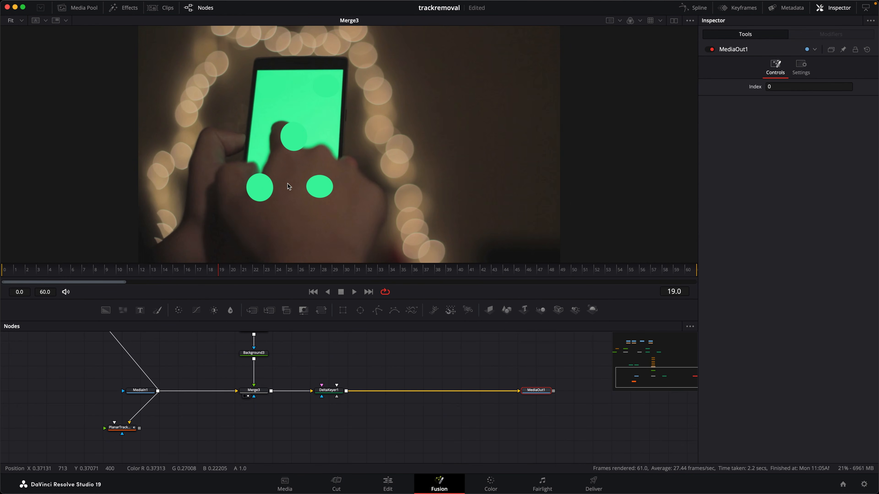
pyautogui.click(343, 273)
pyautogui.moveTo(301, 279); pyautogui.dragTo(83, 275)
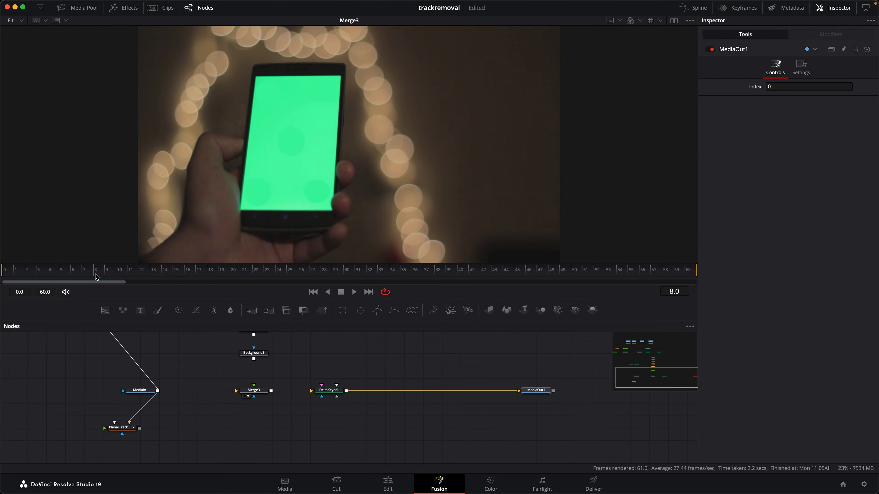
# Mask Merge3 with MatteControl1 using an inverted matte, and scrub both the merge and the DeltaKeyer1 result around the hand
pyautogui.scroll(5, 169, 373)
pyautogui.moveTo(150, 351); pyautogui.dragTo(246, 431)
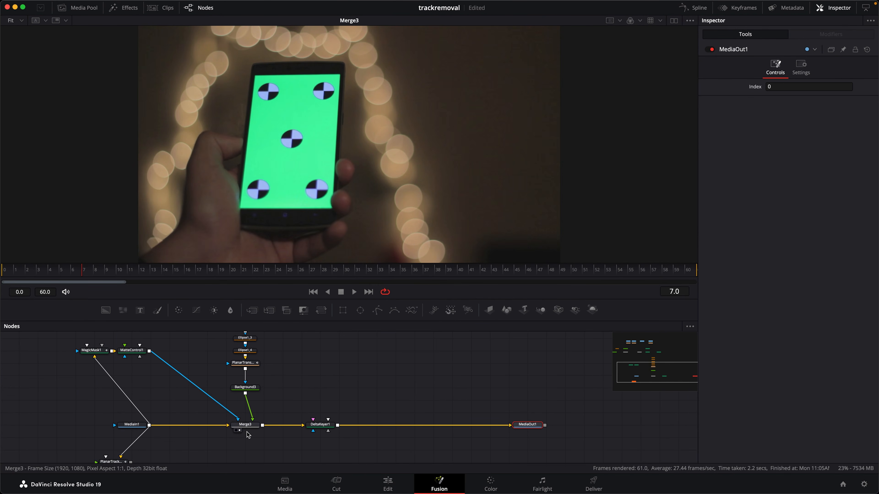
pyautogui.click(245, 424)
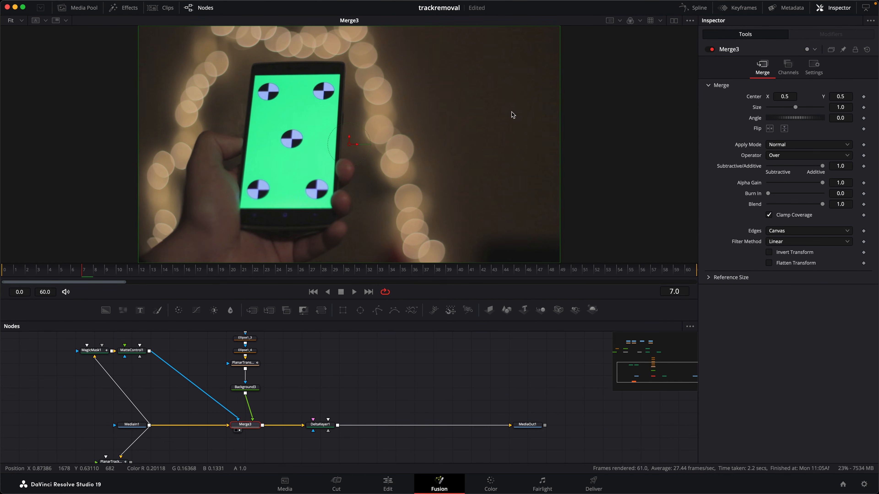
pyautogui.click(132, 351)
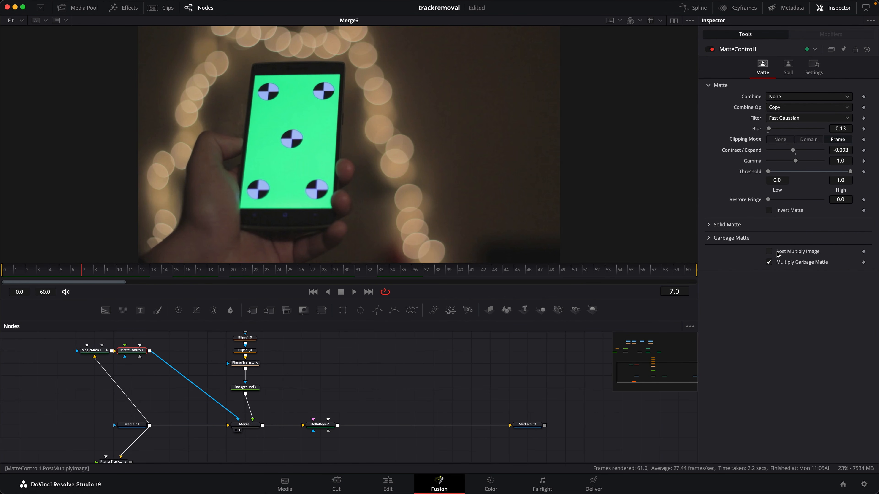
pyautogui.click(785, 210)
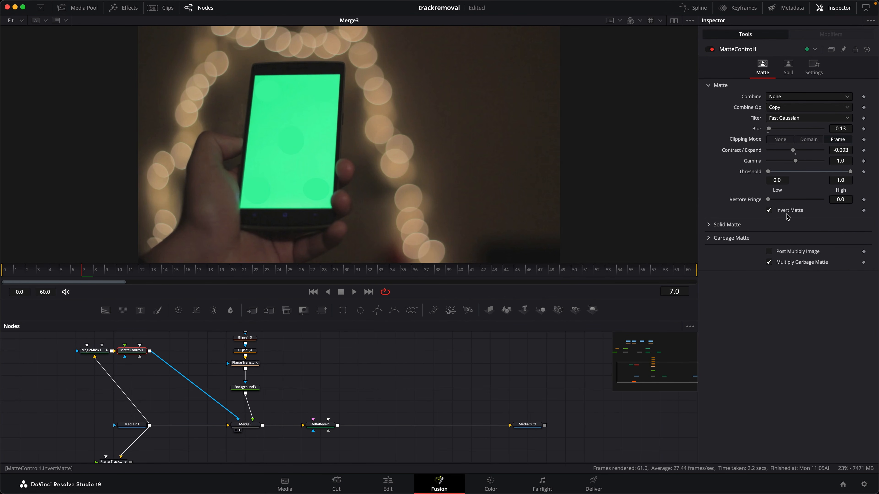
pyautogui.moveTo(86, 275); pyautogui.dragTo(180, 274)
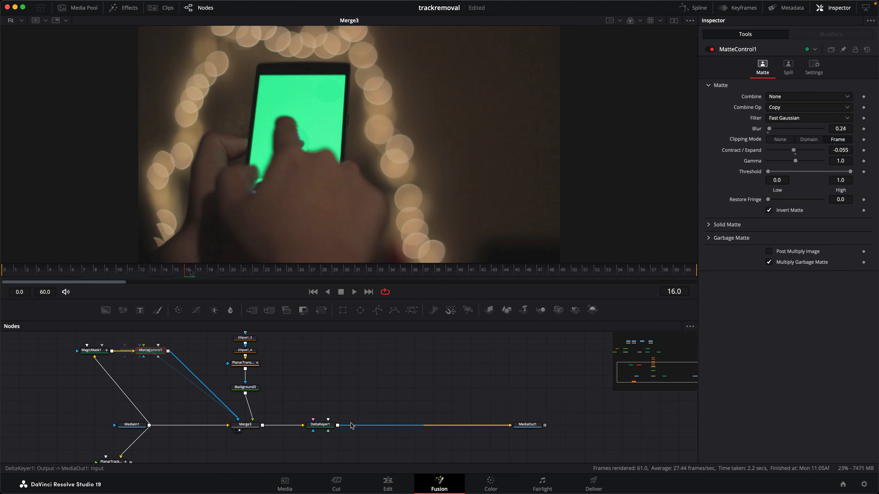
pyautogui.click(314, 431)
pyautogui.moveTo(187, 274); pyautogui.dragTo(128, 272)
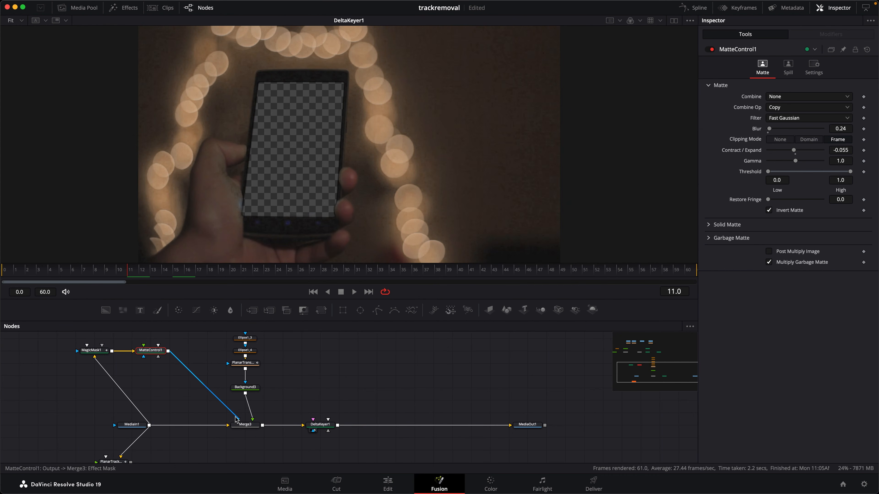
# Delete Background3 and detach MatteControl1 and the ellipse chain, moving the ellipses away from the Planar Transform
pyautogui.moveTo(237, 419); pyautogui.dragTo(190, 360)
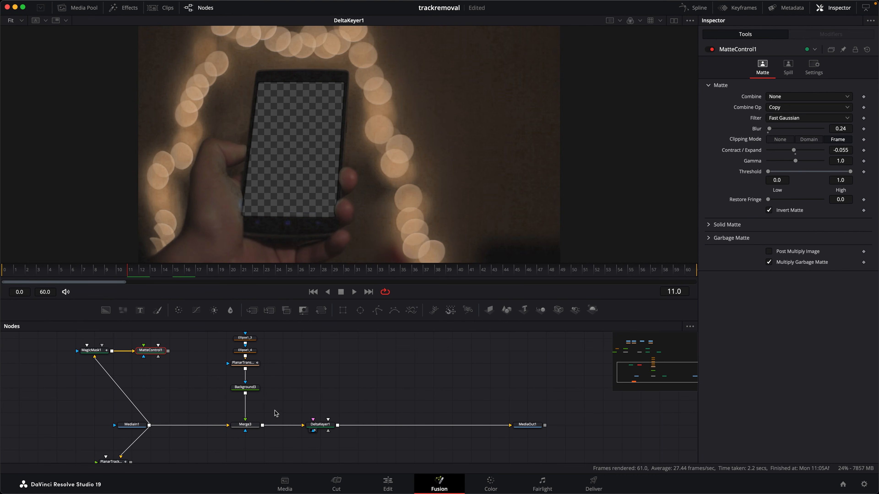
pyautogui.click(246, 414)
pyautogui.click(245, 387)
pyautogui.press('BackSpace')
pyautogui.moveTo(246, 367); pyautogui.dragTo(248, 404)
pyautogui.scroll(3, 247, 404)
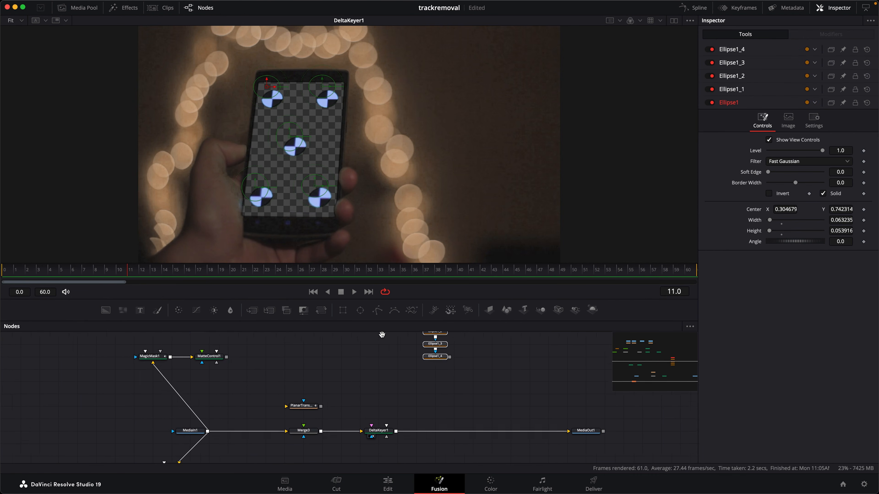
pyautogui.scroll(-2, 383, 335)
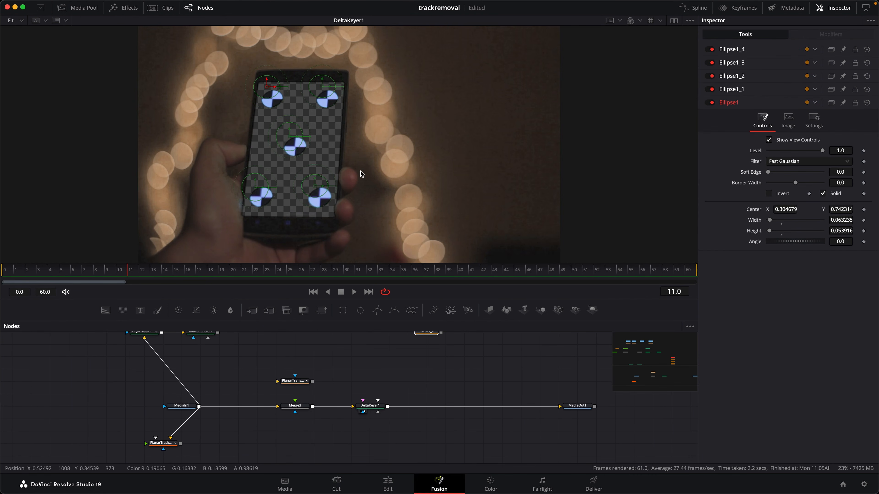
# Return to frame 0 and connect PlanarTransform1 to Merge3's foreground input
pyautogui.click(234, 372)
pyautogui.click(313, 292)
pyautogui.moveTo(214, 383); pyautogui.dragTo(174, 399)
pyautogui.moveTo(260, 397)
pyautogui.mouseDown()
pyautogui.moveTo(260, 383)
pyautogui.moveTo(255, 420)
pyautogui.moveTo(260, 397)
pyautogui.mouseUp()
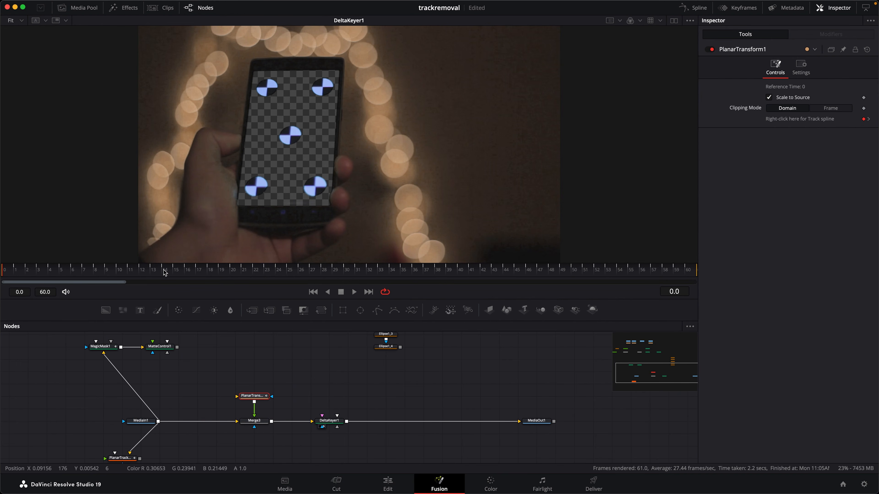
# Add a Paint node above PlanarTransform1, feed it a Background with alpha 0, and display Merge3
pyautogui.moveTo(157, 309)
pyautogui.mouseDown()
pyautogui.moveTo(271, 376)
pyautogui.moveTo(252, 402)
pyautogui.mouseUp()
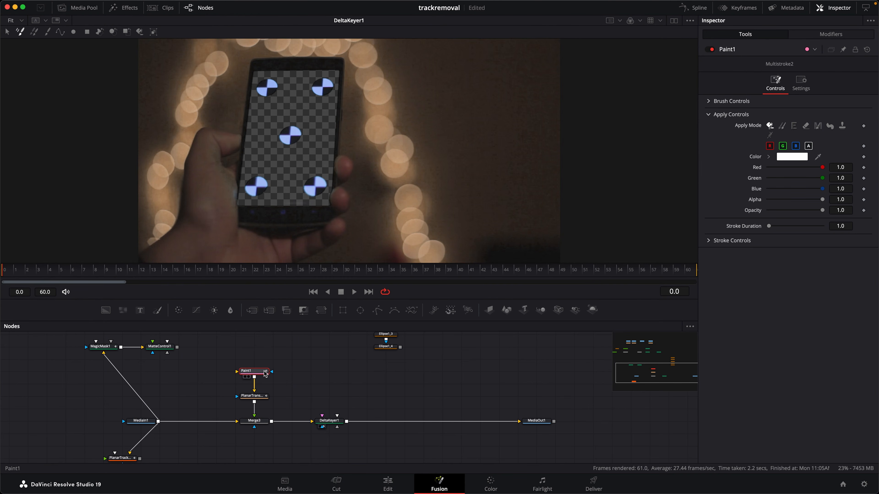
pyautogui.press('1')
pyautogui.moveTo(141, 420); pyautogui.dragTo(122, 421)
pyautogui.moveTo(106, 310)
pyautogui.mouseDown()
pyautogui.moveTo(205, 366)
pyautogui.moveTo(205, 378)
pyautogui.moveTo(256, 377)
pyautogui.mouseUp()
pyautogui.moveTo(255, 421); pyautogui.dragTo(300, 184)
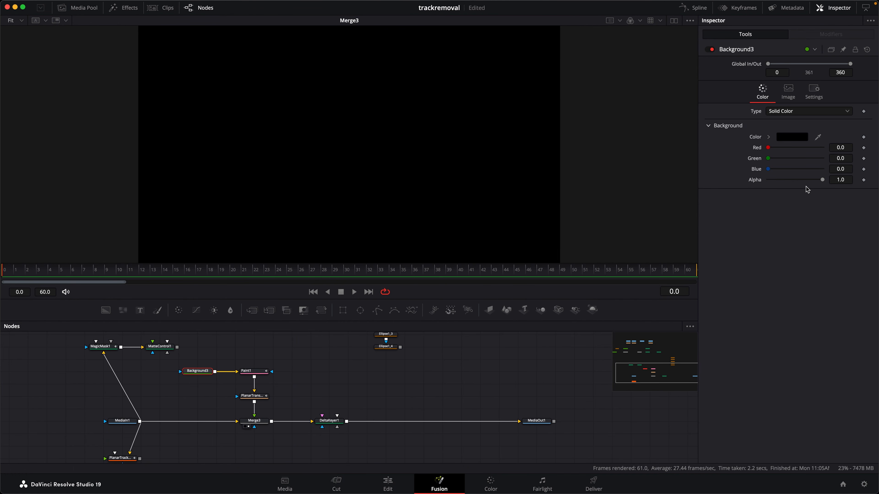
pyautogui.moveTo(822, 180); pyautogui.dragTo(727, 183)
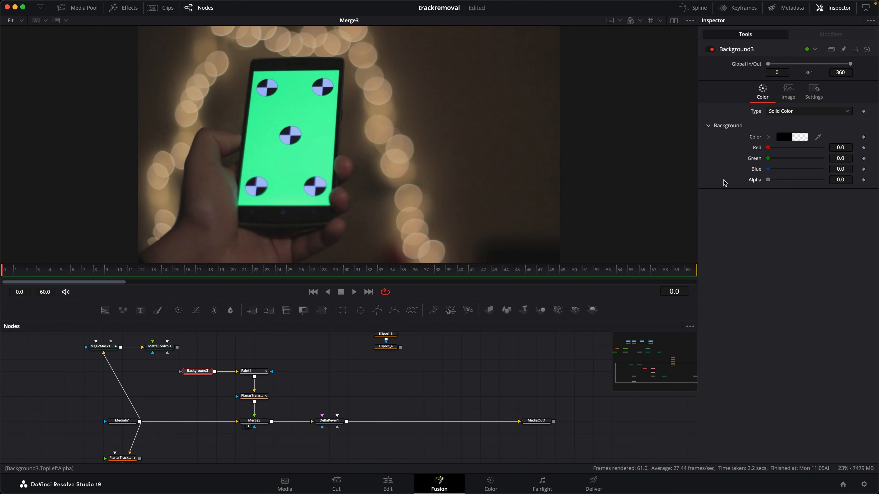
pyautogui.press('1')
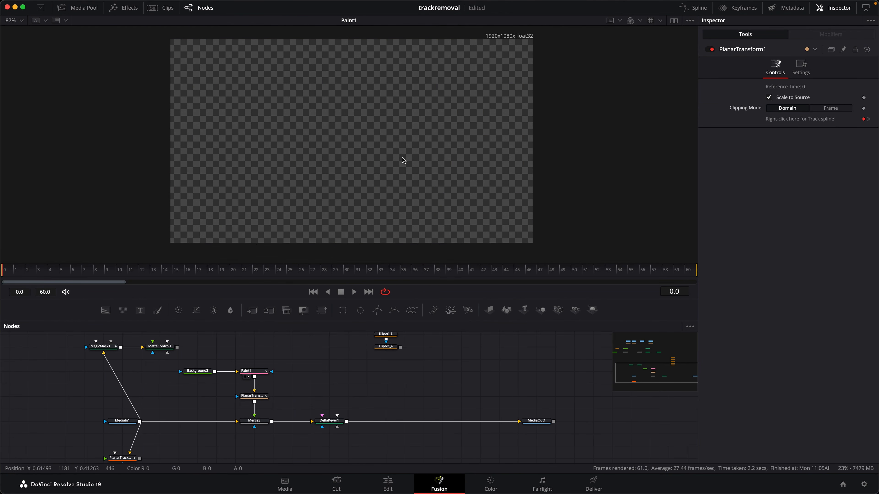
pyautogui.moveTo(254, 420); pyautogui.dragTo(384, 175)
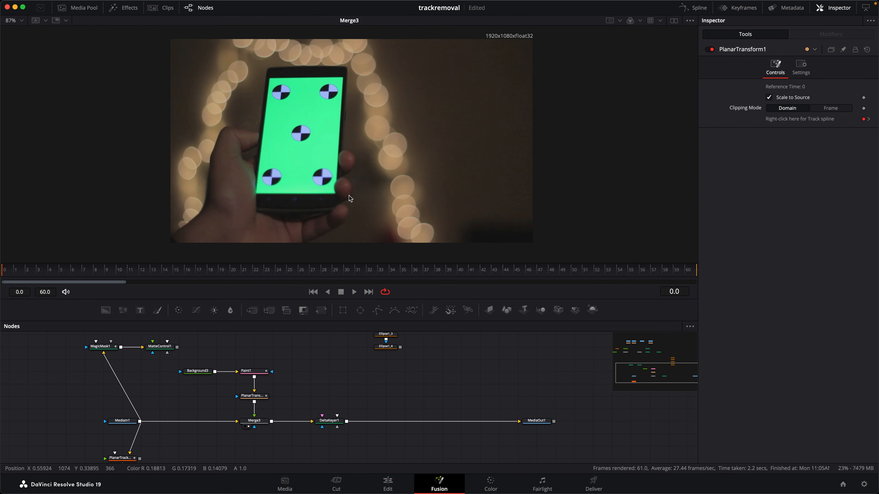
# Sample the phone's green, about 0.254, 0.955, 0.634, as Paint1's stroke color and paint over the five markers
pyautogui.click(242, 370)
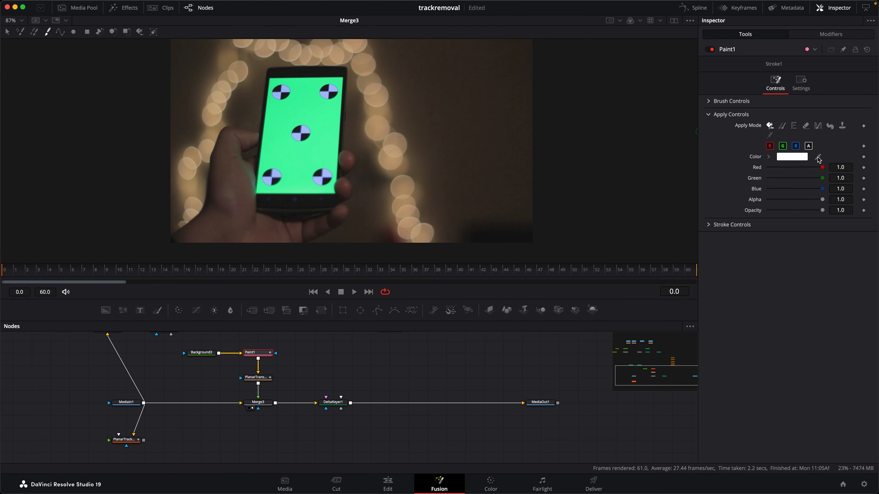
pyautogui.moveTo(781, 154); pyautogui.dragTo(319, 109)
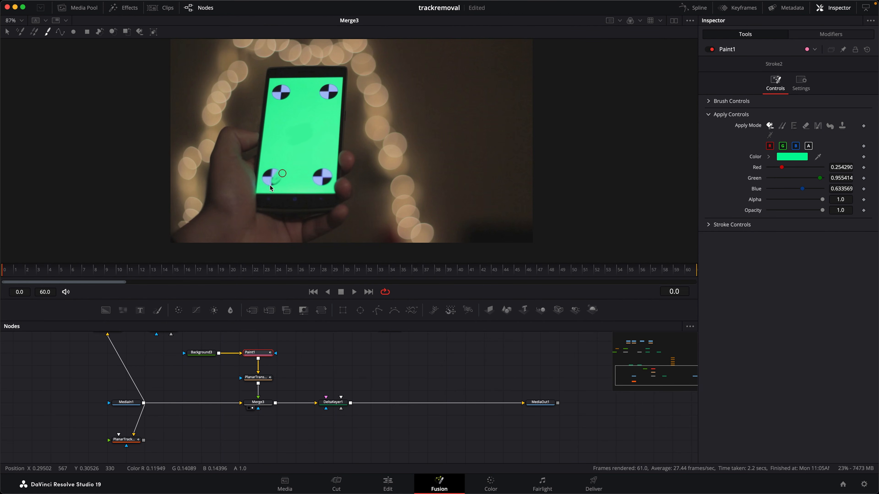
pyautogui.moveTo(286, 180); pyautogui.dragTo(269, 176)
pyautogui.moveTo(322, 95); pyautogui.dragTo(332, 98)
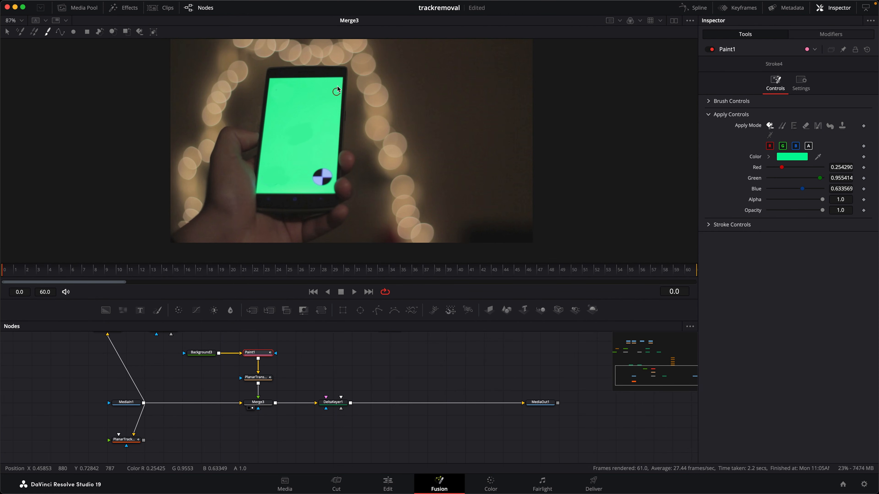
pyautogui.moveTo(321, 171); pyautogui.dragTo(317, 175)
# View the paint strokes in Paint1 and PlanarTransform1, and scrub Merge3 to the frames with the passing hand
pyautogui.press('1')
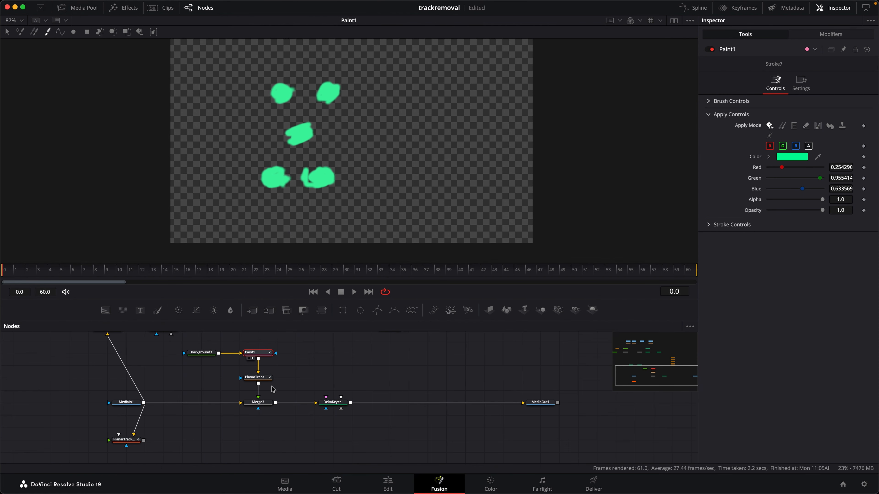
pyautogui.press('2')
pyautogui.moveTo(7, 272)
pyautogui.mouseDown()
pyautogui.moveTo(232, 273)
pyautogui.moveTo(4, 273)
pyautogui.mouseUp()
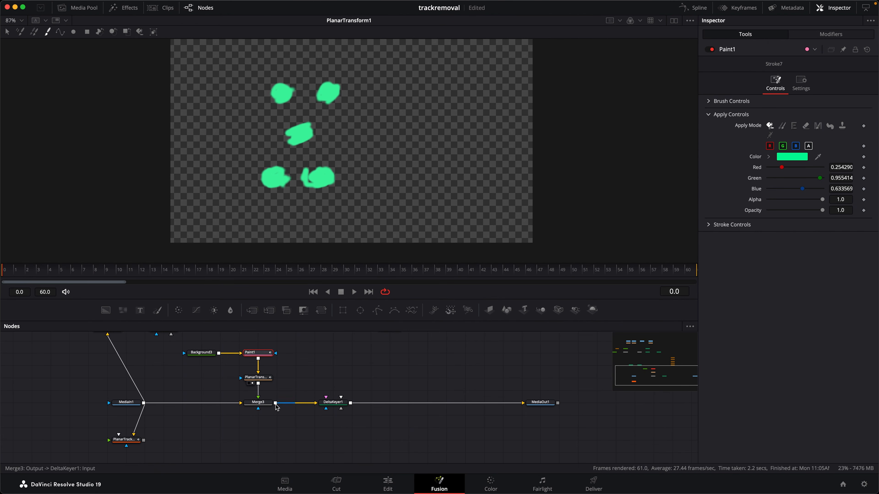
pyautogui.click(252, 408)
pyautogui.moveTo(10, 273)
pyautogui.mouseDown()
pyautogui.moveTo(289, 277)
pyautogui.moveTo(187, 277)
pyautogui.mouseUp()
# Move MatteControl1 and MagicMask1 beside MediaIn1 and test MatteControl1 as Merge3's mask in the DeltaKeyer1 result
pyautogui.scroll(3, 165, 354)
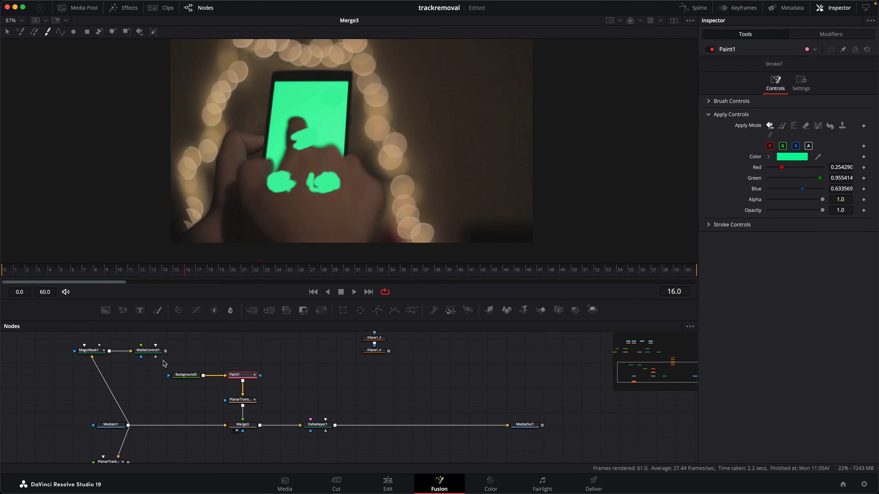
pyautogui.moveTo(165, 354)
pyautogui.mouseDown()
pyautogui.moveTo(196, 416)
pyautogui.moveTo(242, 424)
pyautogui.moveTo(246, 433)
pyautogui.mouseUp()
pyautogui.moveTo(148, 350); pyautogui.dragTo(73, 387)
pyautogui.moveTo(94, 350); pyautogui.dragTo(40, 387)
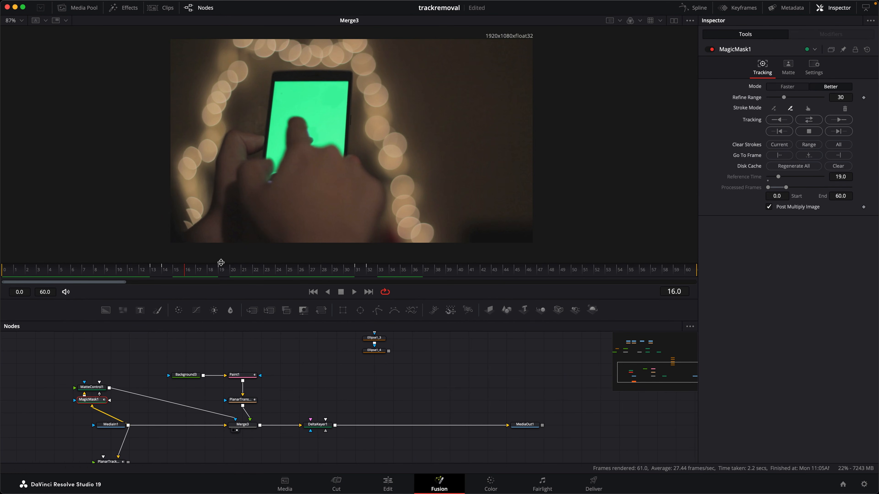
pyautogui.moveTo(314, 425); pyautogui.dragTo(411, 154)
pyautogui.moveTo(177, 271); pyautogui.dragTo(200, 270)
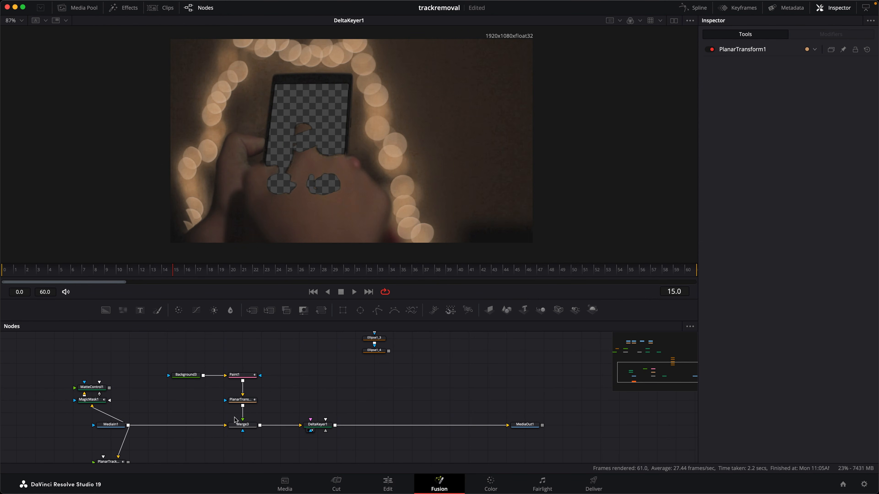
# Display Merge3 at frame 0 and reset Paint1 to clear its green strokes
pyautogui.scroll(-2, 265, 356)
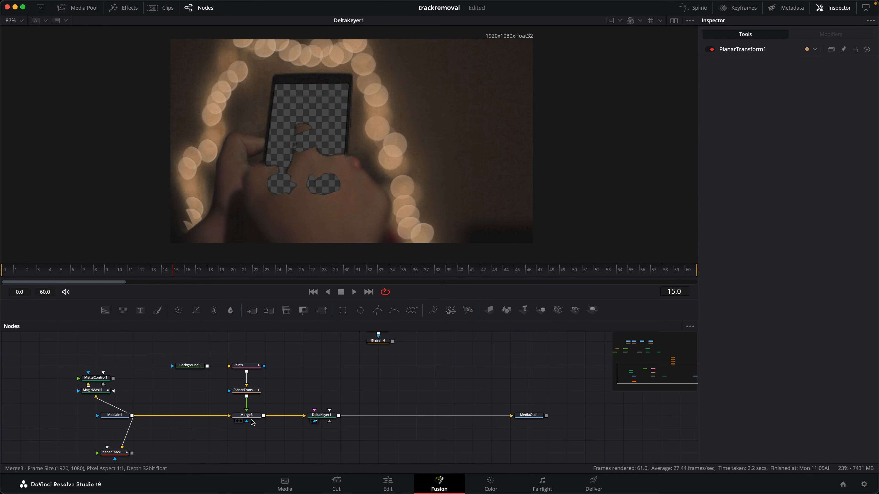
pyautogui.click(237, 421)
pyautogui.click(246, 415)
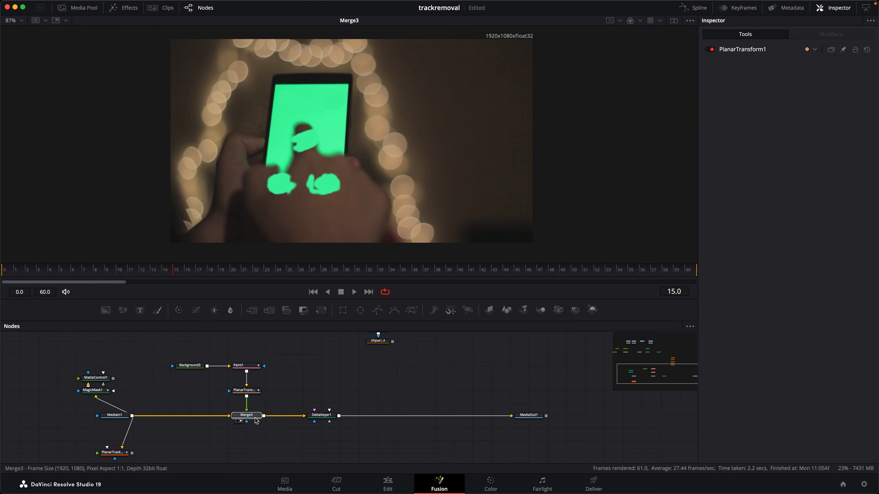
pyautogui.click(313, 292)
pyautogui.click(238, 365)
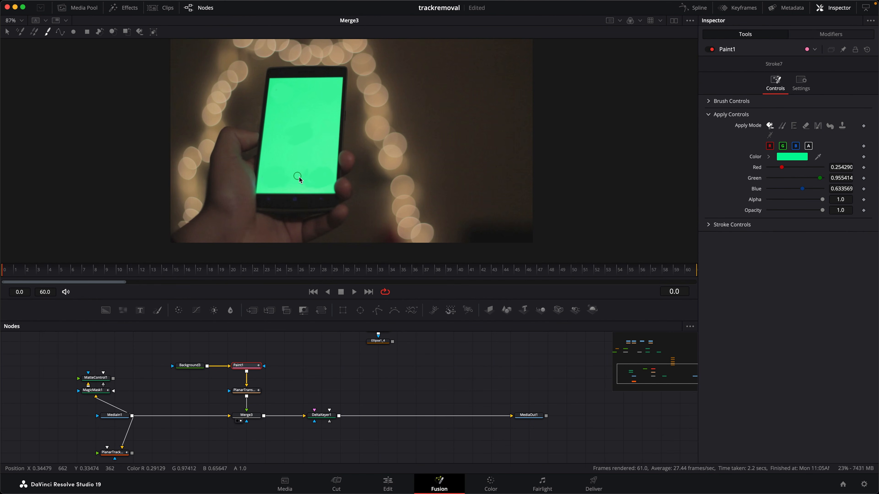
pyautogui.click(867, 51)
# Set Paint1's stroke to Clone mode with MediaIn1 as the source tool and Still Source enabled
pyautogui.click(125, 416)
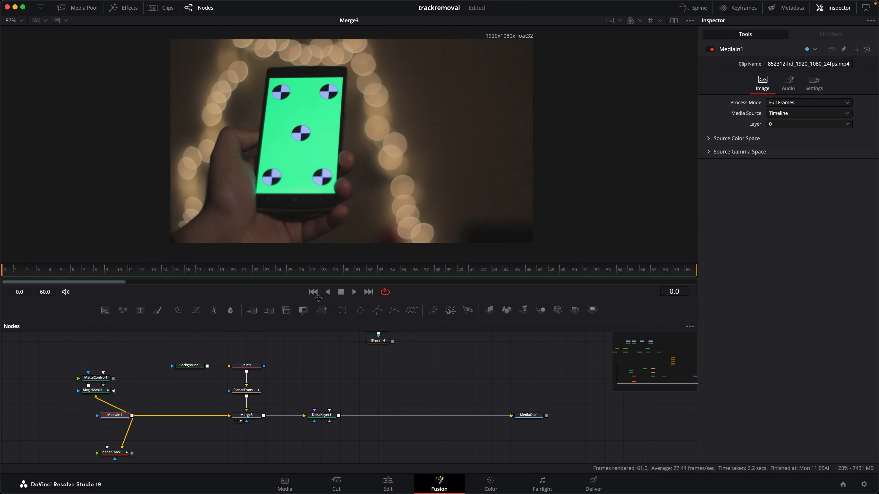
pyautogui.click(254, 393)
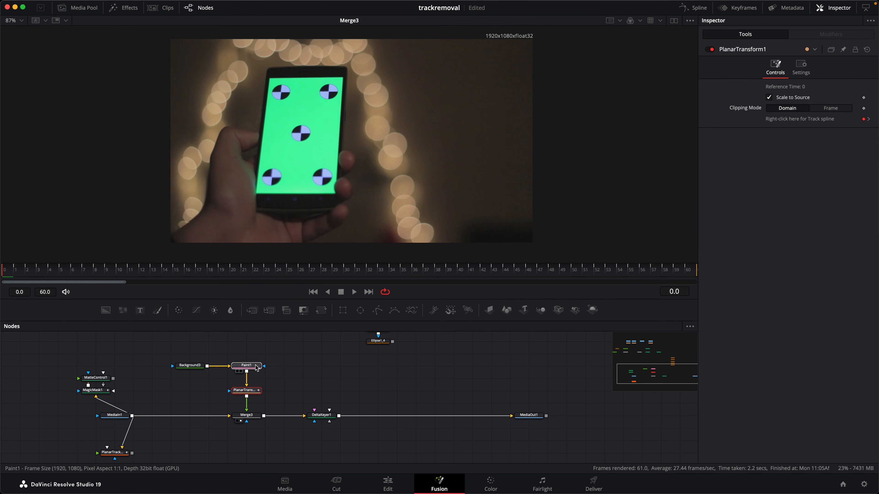
pyautogui.click(258, 367)
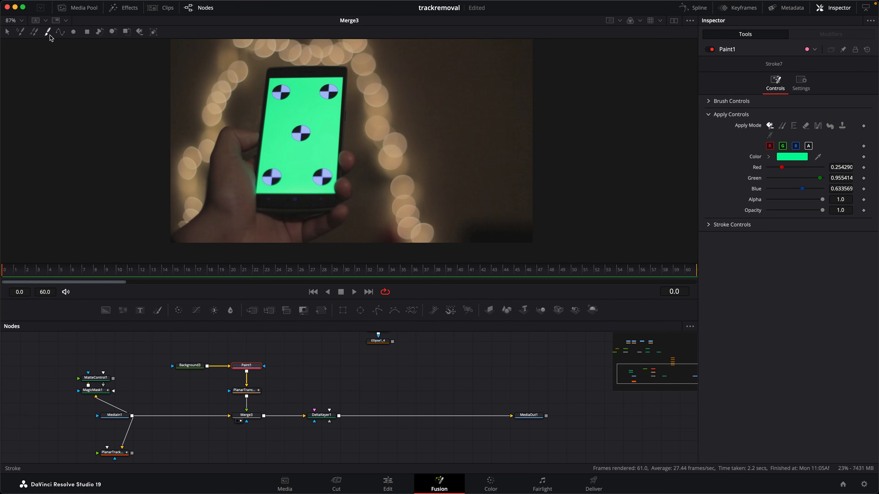
pyautogui.click(782, 127)
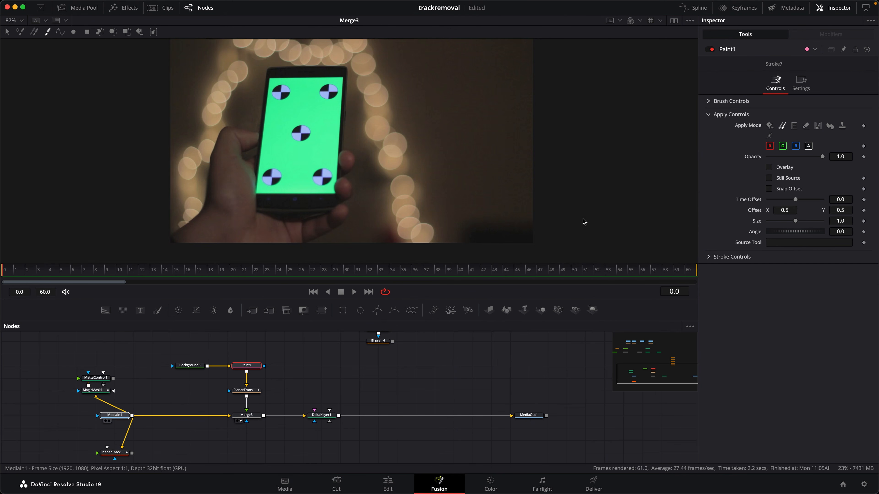
pyautogui.moveTo(790, 245); pyautogui.dragTo(790, 244)
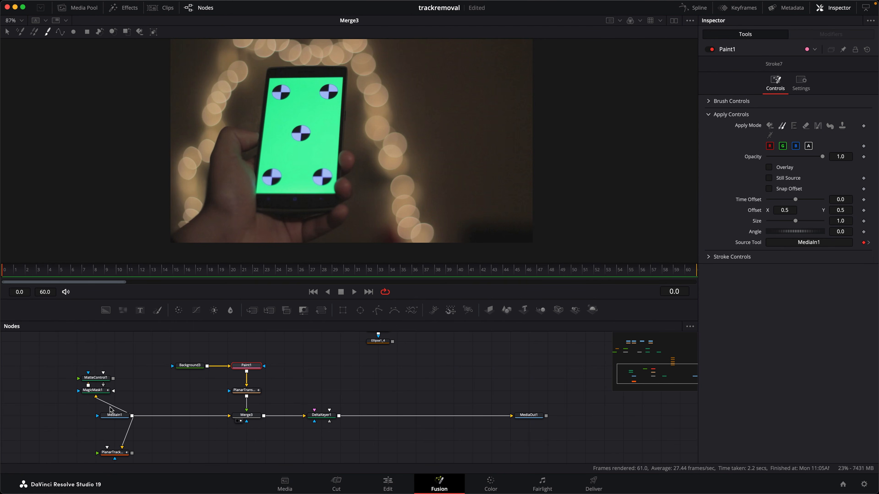
pyautogui.click(787, 179)
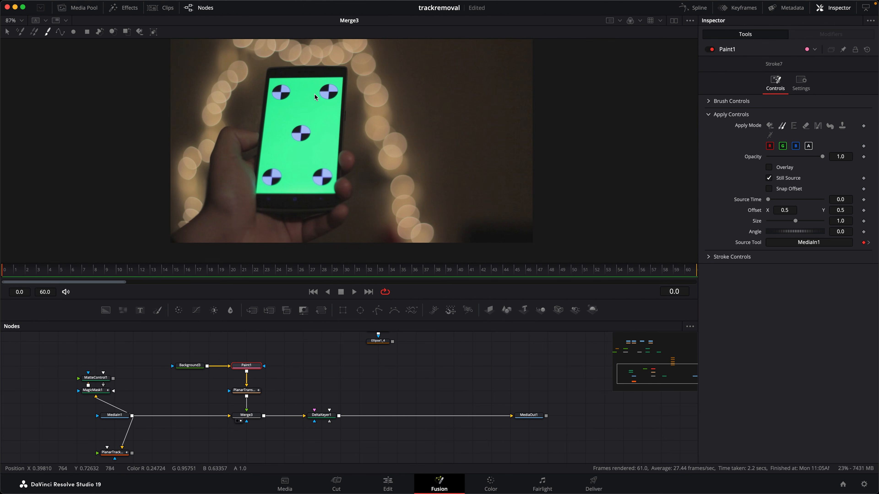
# Clone clean green over the phone's upper tracking markers, and inspect the strokes in Paint1 and PlanarTransform1 while scrubbing the first frames
pyautogui.click(305, 109)
pyautogui.moveTo(302, 109)
pyautogui.mouseDown()
pyautogui.moveTo(314, 92)
pyautogui.moveTo(334, 89)
pyautogui.moveTo(289, 93)
pyautogui.mouseUp()
pyautogui.press('1')
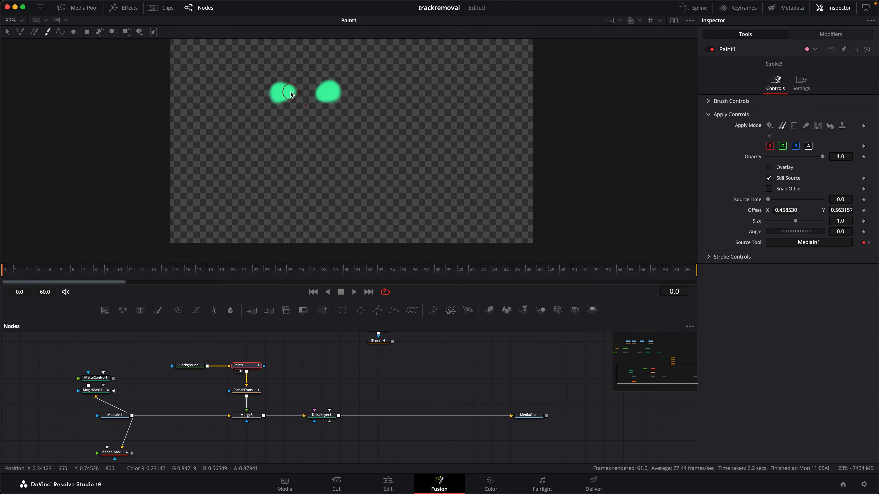
pyautogui.press('2')
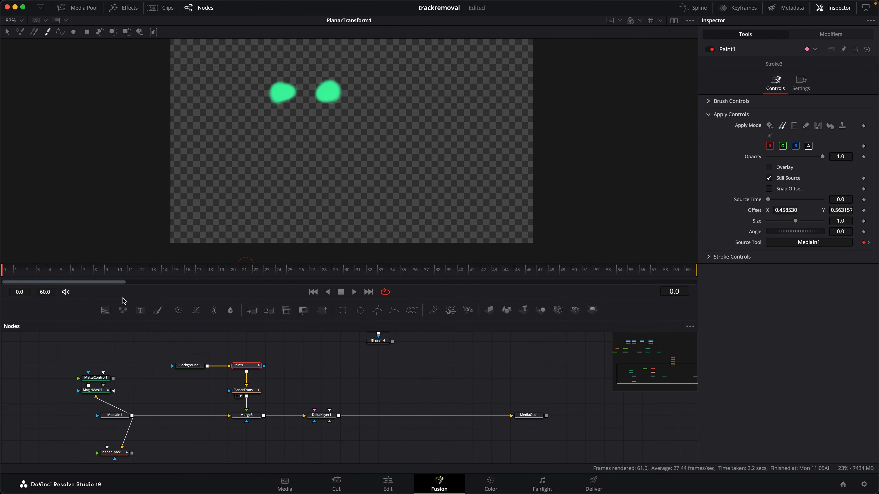
pyautogui.moveTo(24, 272)
pyautogui.mouseDown()
pyautogui.moveTo(592, 299)
pyautogui.moveTo(4, 277)
pyautogui.mouseUp()
pyautogui.press('2')
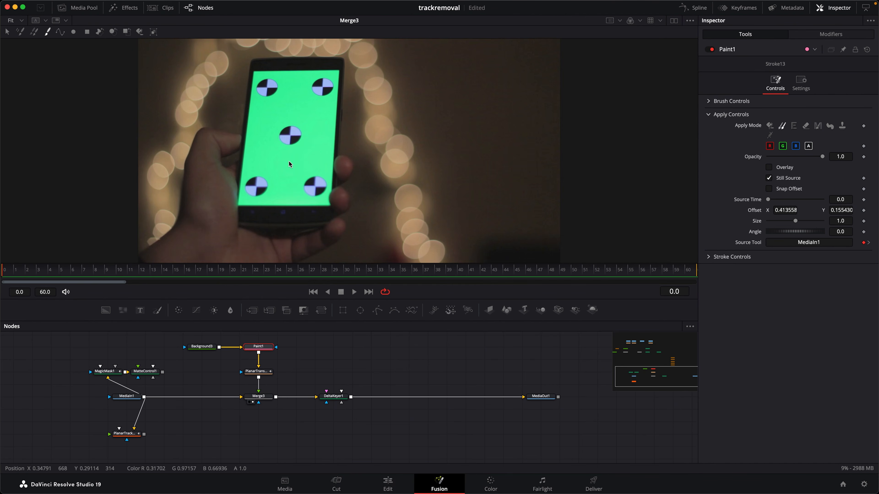
# Display PlanarTracker1, set its operation mode to Steady, and scrub the opening frames to check the stabilized phone
pyautogui.click(138, 437)
pyautogui.press('1')
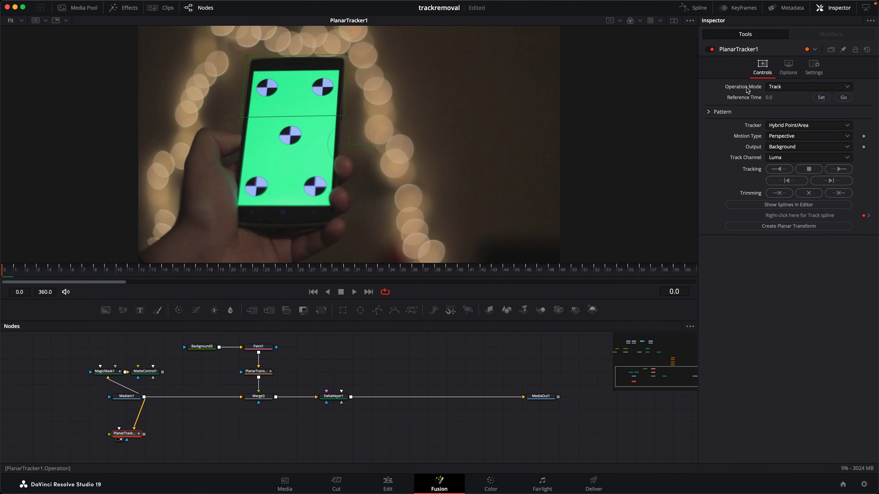
pyautogui.click(793, 90)
pyautogui.click(792, 101)
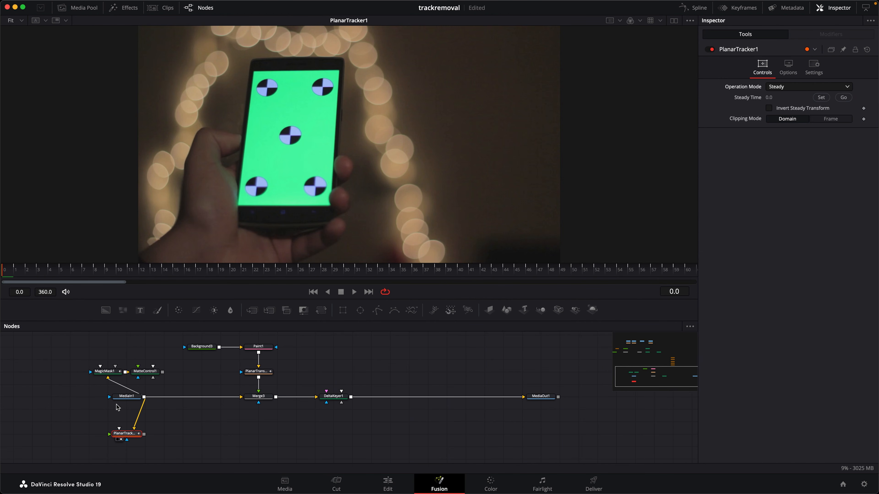
pyautogui.moveTo(11, 271); pyautogui.dragTo(3, 288)
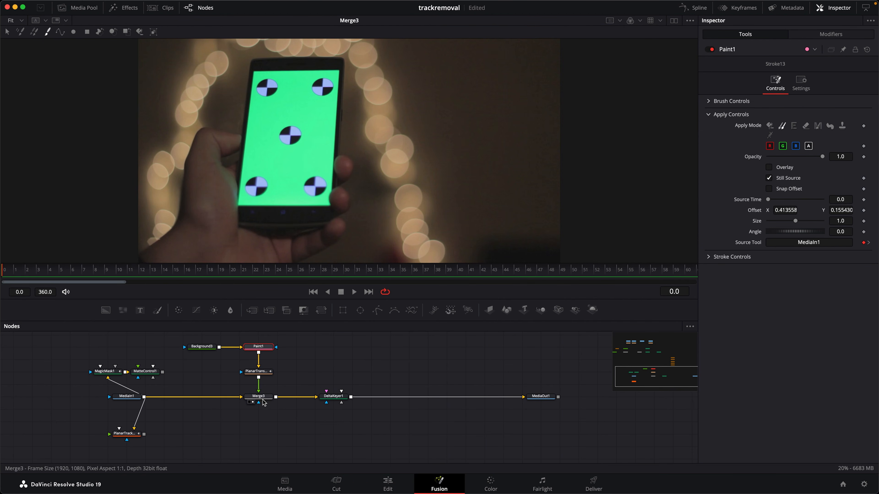
# Set a new Paint1 stroke to Clone mode with PlanarTracker1 as the source tool while displaying Merge3
pyautogui.click(260, 399)
pyautogui.click(265, 348)
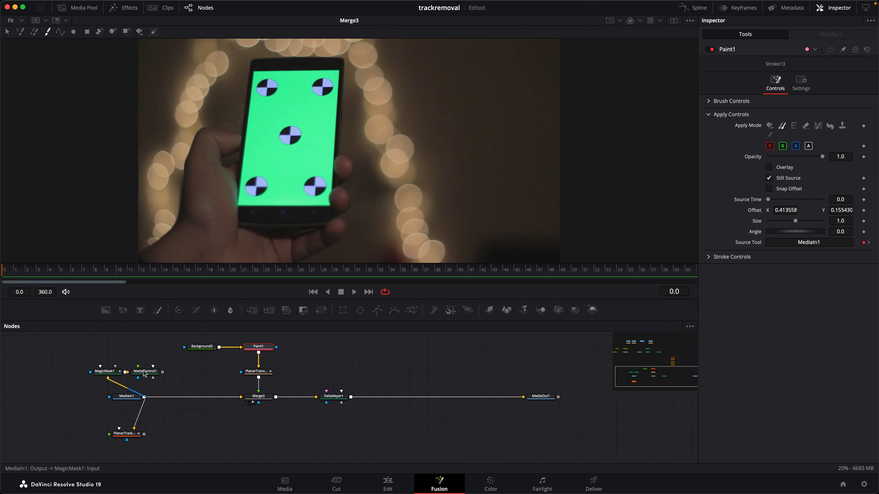
pyautogui.click(48, 32)
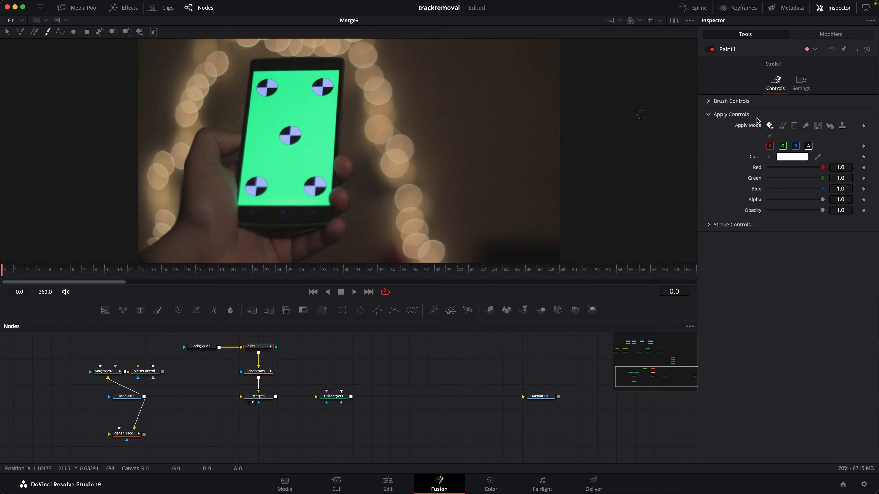
pyautogui.click(782, 126)
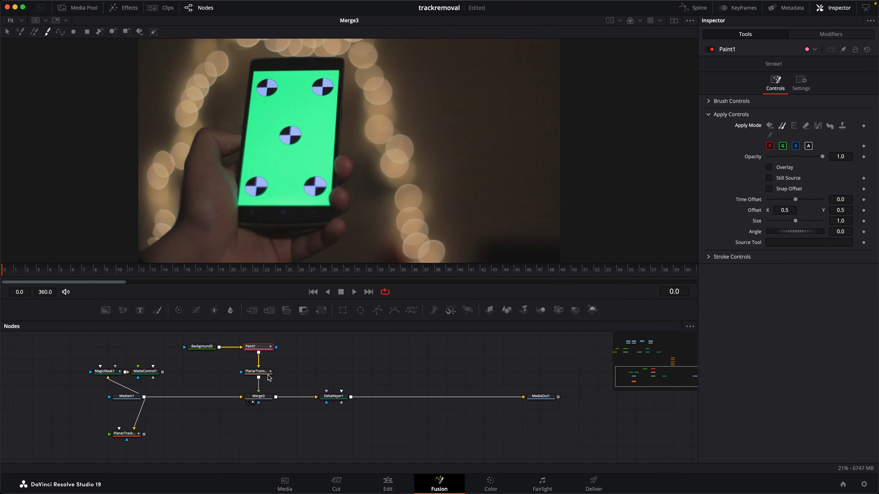
pyautogui.moveTo(132, 435); pyautogui.dragTo(750, 217)
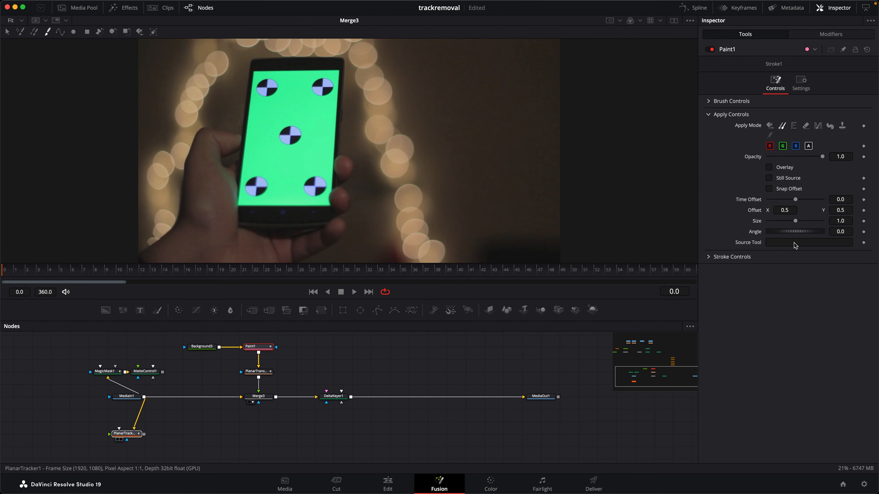
pyautogui.moveTo(793, 242); pyautogui.dragTo(793, 242)
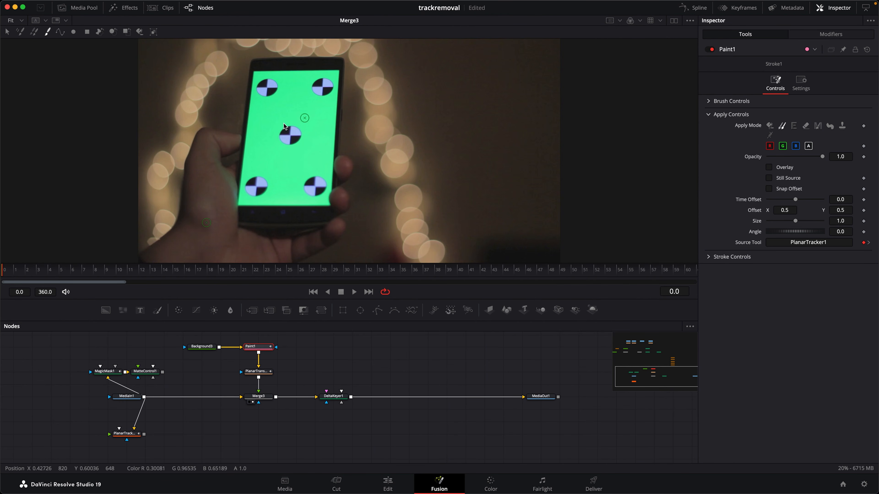
# Compare the moving phone in Merge3 with the steadied PlanarTracker1 output, checking the frames around 11 to 17 where the hand passes
pyautogui.moveTo(6, 273); pyautogui.dragTo(140, 285)
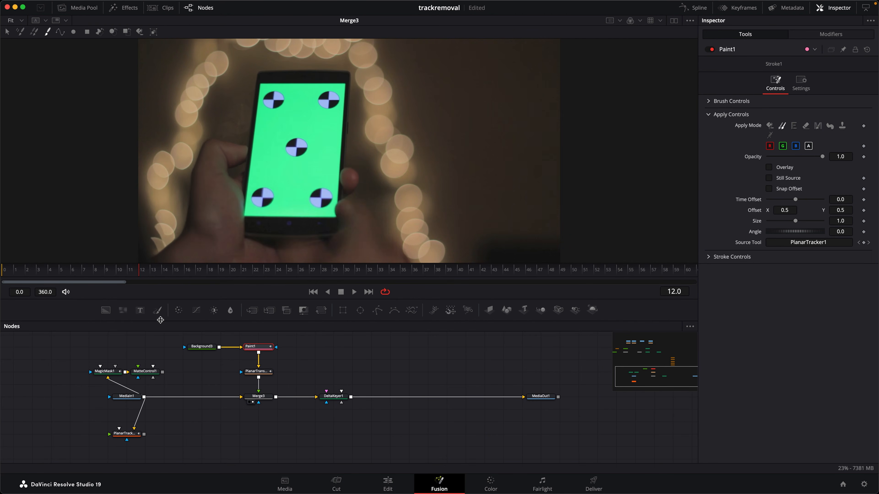
pyautogui.click(120, 439)
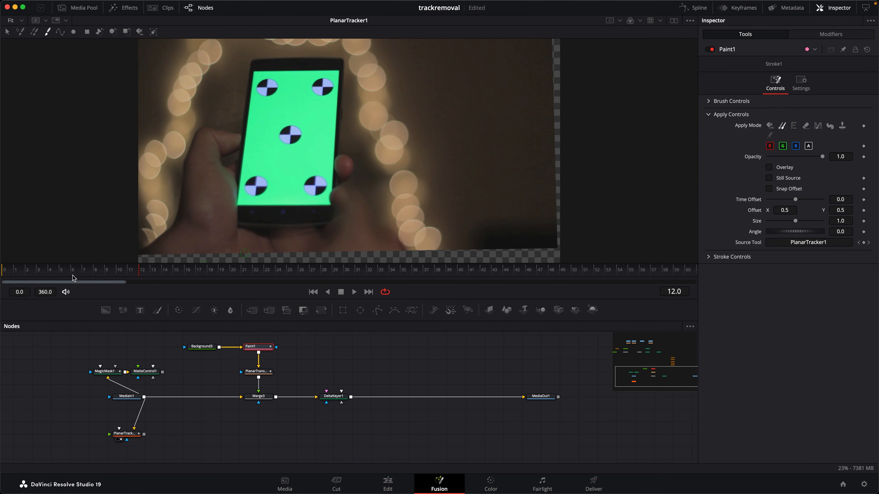
pyautogui.click(3, 274)
pyautogui.moveTo(32, 273); pyautogui.dragTo(127, 274)
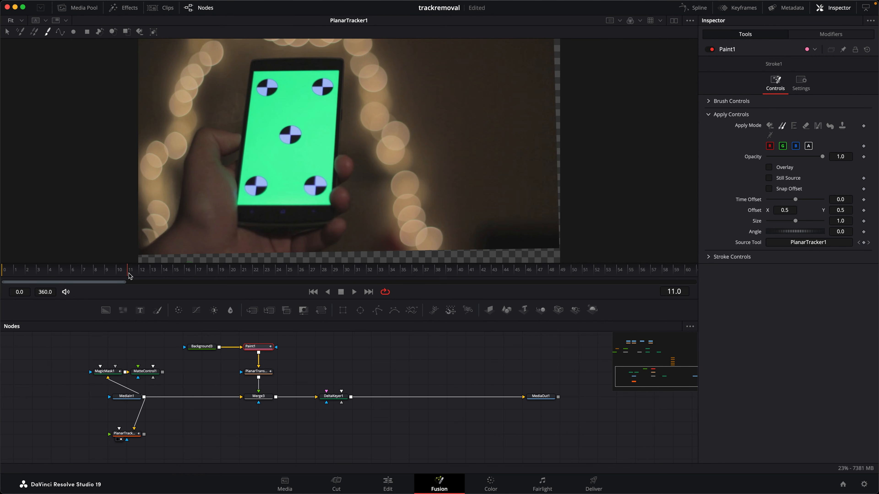
pyautogui.click(173, 273)
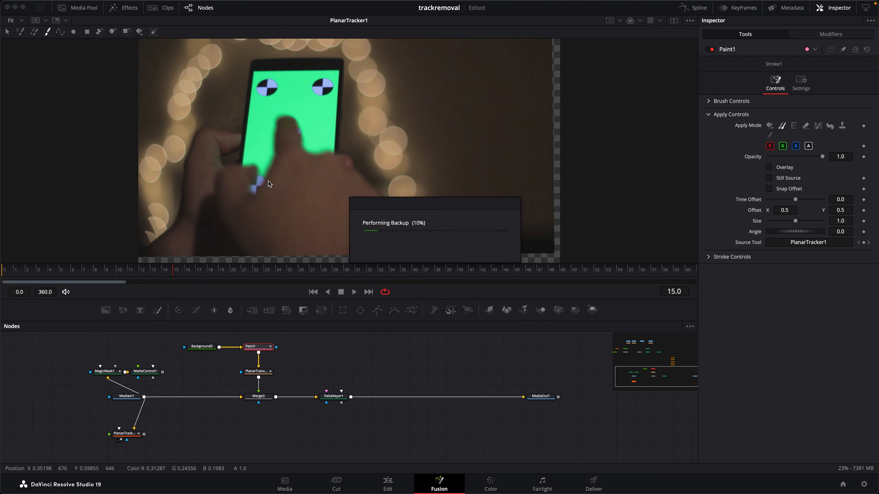
pyautogui.click(166, 272)
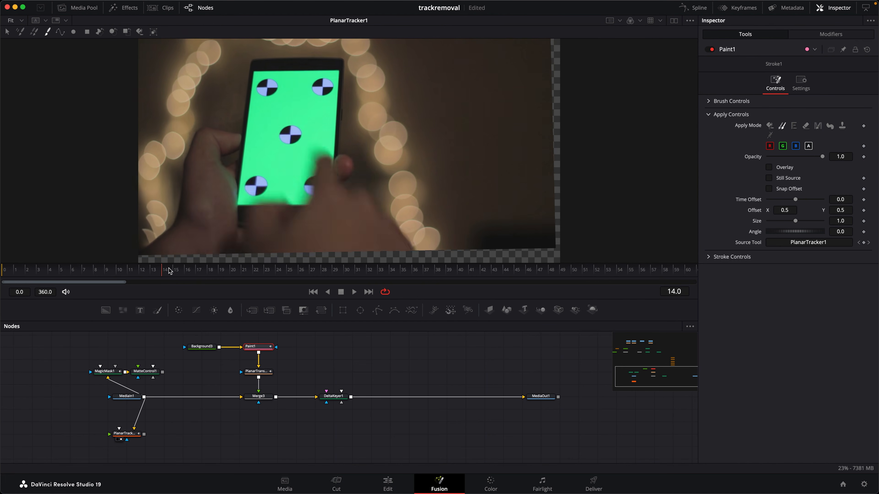
pyautogui.click(173, 271)
pyautogui.moveTo(174, 271)
pyautogui.mouseDown()
pyautogui.moveTo(150, 269)
pyautogui.moveTo(200, 269)
pyautogui.moveTo(174, 269)
pyautogui.mouseUp()
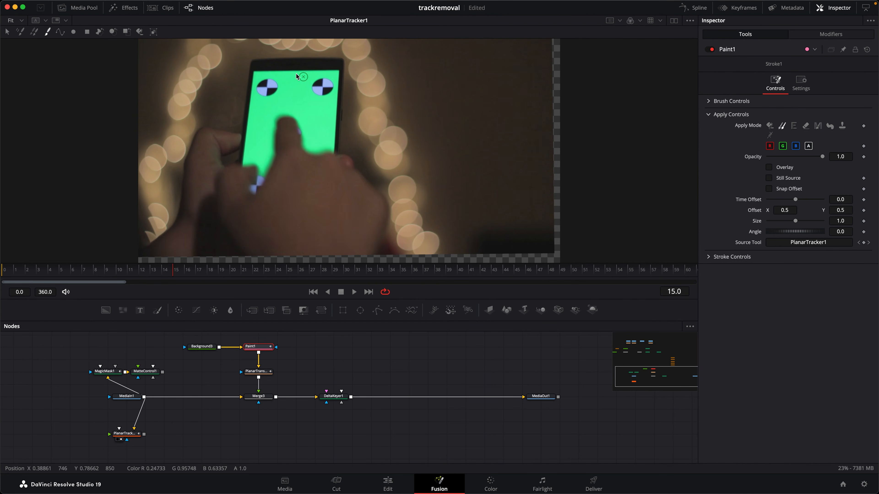
pyautogui.press('Right')
pyautogui.press('Right')
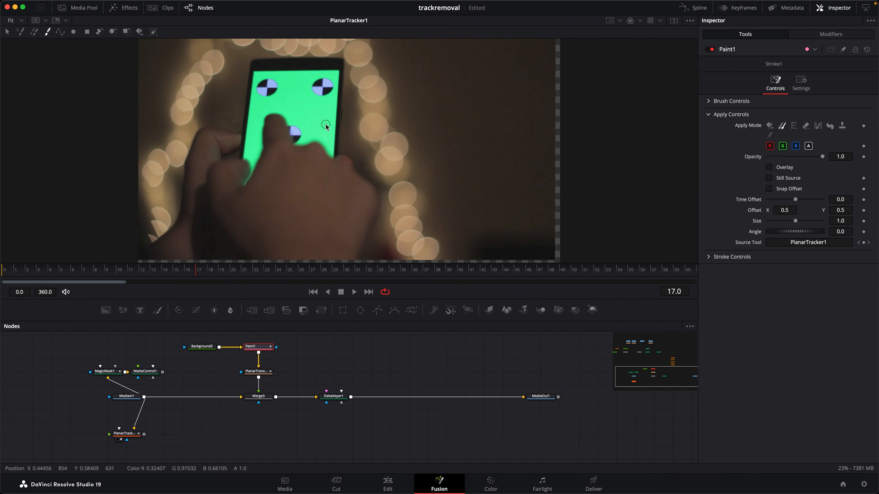
pyautogui.moveTo(193, 271); pyautogui.dragTo(174, 270)
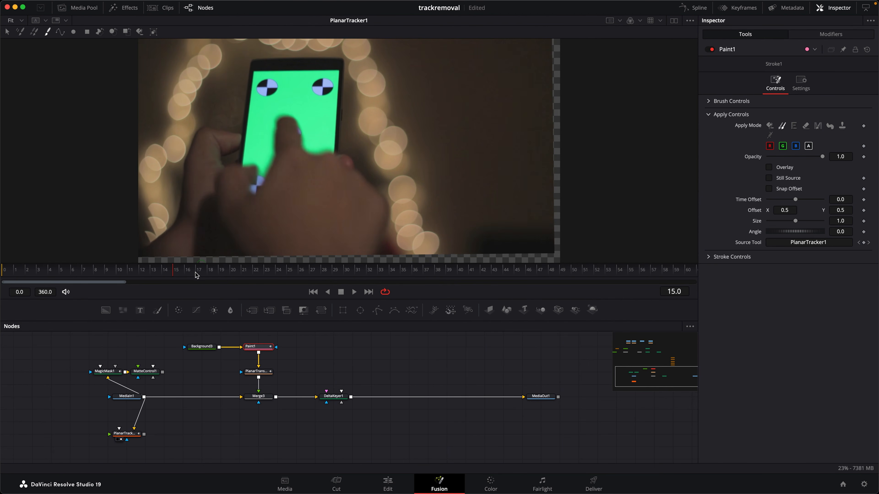
# Display Merge3 at frame 0 and clone clean green from between the two upper markers over them, undoing the last stroke
pyautogui.press('Home')
pyautogui.press('1')
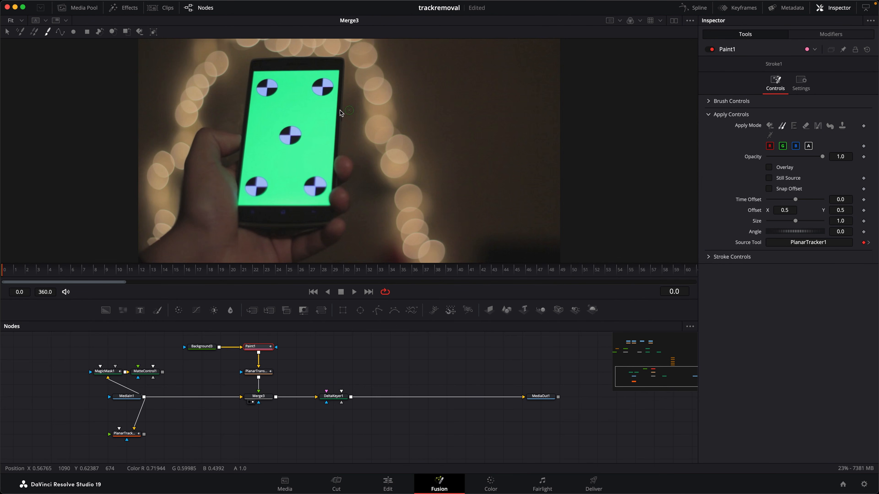
pyautogui.keyDown('super'); pyautogui.moveTo(292, 94); pyautogui.dragTo(301, 95); pyautogui.keyUp('super')
pyautogui.keyDown('alt'); pyautogui.click(297, 89); pyautogui.keyUp('alt')
pyautogui.click(270, 89)
pyautogui.moveTo(270, 87); pyautogui.dragTo(262, 89)
pyautogui.keyDown('alt'); pyautogui.click(292, 89); pyautogui.keyUp('alt')
pyautogui.keyDown('alt'); pyautogui.click(293, 88); pyautogui.keyUp('alt')
pyautogui.moveTo(320, 89)
pyautogui.mouseDown()
pyautogui.moveTo(326, 77)
pyautogui.moveTo(318, 79)
pyautogui.mouseUp()
pyautogui.press('super+z')
# Clone clean green from the upper part of the phone screen over the centre marker and the two lower markers
pyautogui.moveTo(290, 136); pyautogui.dragTo(286, 133)
pyautogui.keyDown('alt'); pyautogui.click(297, 88); pyautogui.keyUp('alt')
pyautogui.click(306, 134)
pyautogui.keyDown('alt'); pyautogui.click(297, 91); pyautogui.keyUp('alt')
pyautogui.click(285, 137)
pyautogui.keyDown('alt'); pyautogui.click(296, 90); pyautogui.keyUp('alt')
pyautogui.moveTo(312, 186)
pyautogui.mouseDown()
pyautogui.moveTo(307, 193)
pyautogui.moveTo(322, 189)
pyautogui.mouseUp()
pyautogui.keyDown('alt'); pyautogui.click(296, 89); pyautogui.keyUp('alt')
pyautogui.moveTo(257, 190); pyautogui.dragTo(250, 186)
pyautogui.keyDown('alt'); pyautogui.click(298, 88); pyautogui.keyUp('alt')
pyautogui.moveTo(266, 170); pyautogui.dragTo(262, 173)
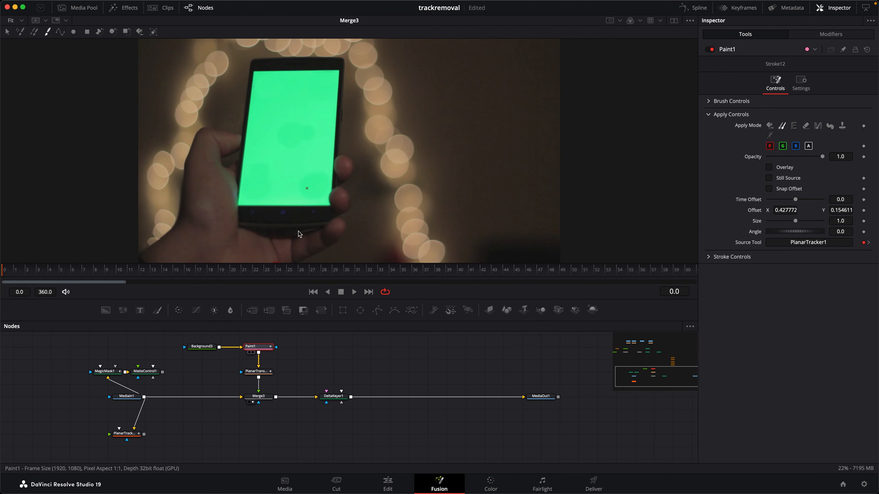
# Inspect the clone strokes in Paint1, PlanarTransform1 and Merge3, scrubbing Merge3 to frame 14 where the hand crosses the screen
pyautogui.click(249, 352)
pyautogui.moveTo(21, 270); pyautogui.dragTo(36, 273)
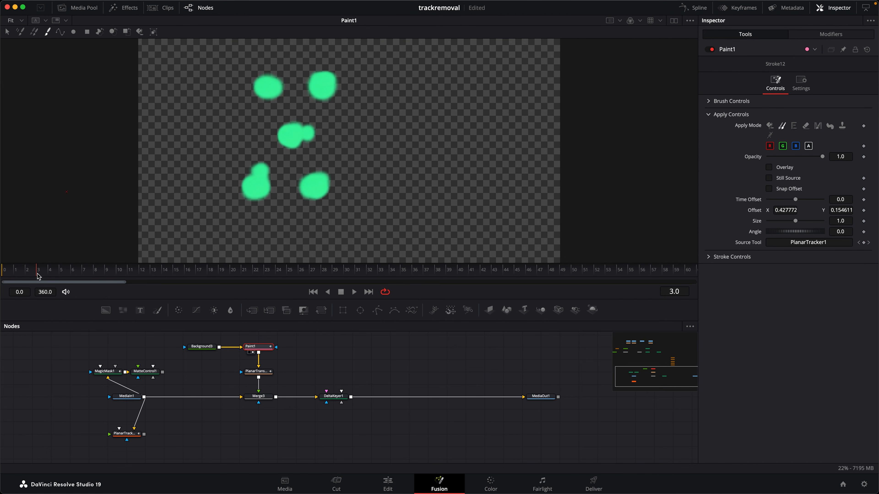
pyautogui.click(249, 377)
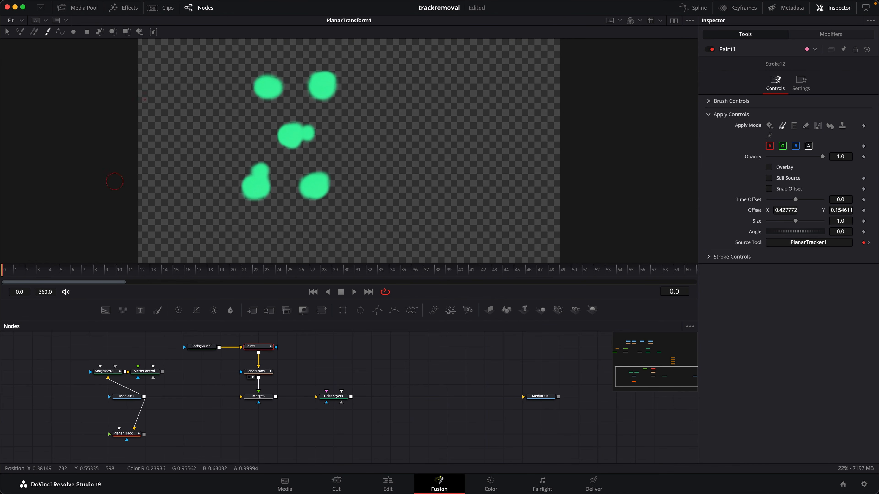
pyautogui.moveTo(22, 271); pyautogui.dragTo(8, 286)
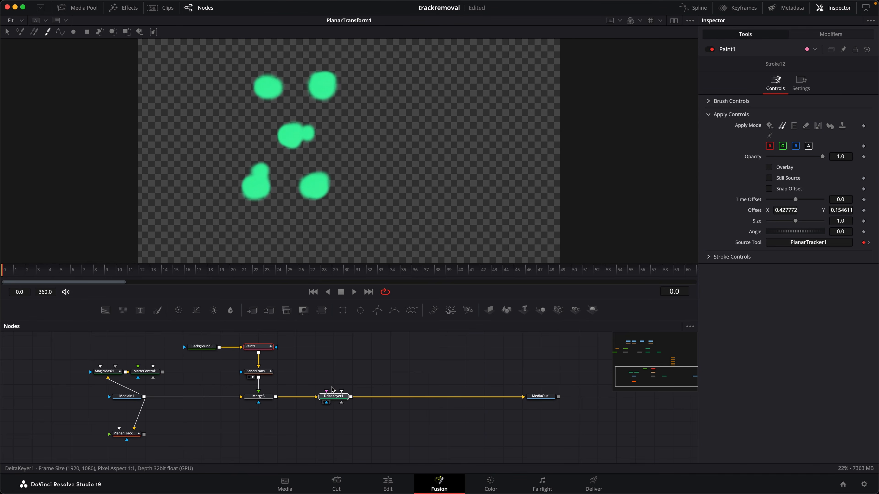
pyautogui.click(325, 402)
pyautogui.click(249, 402)
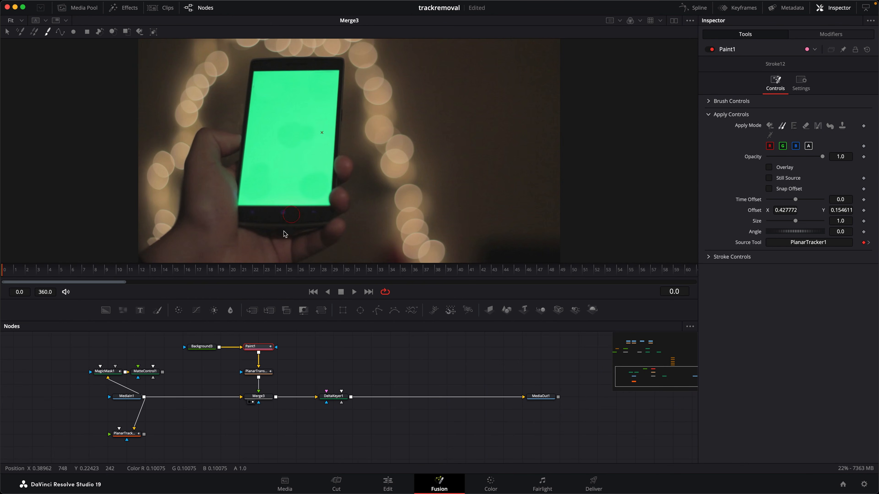
pyautogui.moveTo(80, 275); pyautogui.dragTo(163, 278)
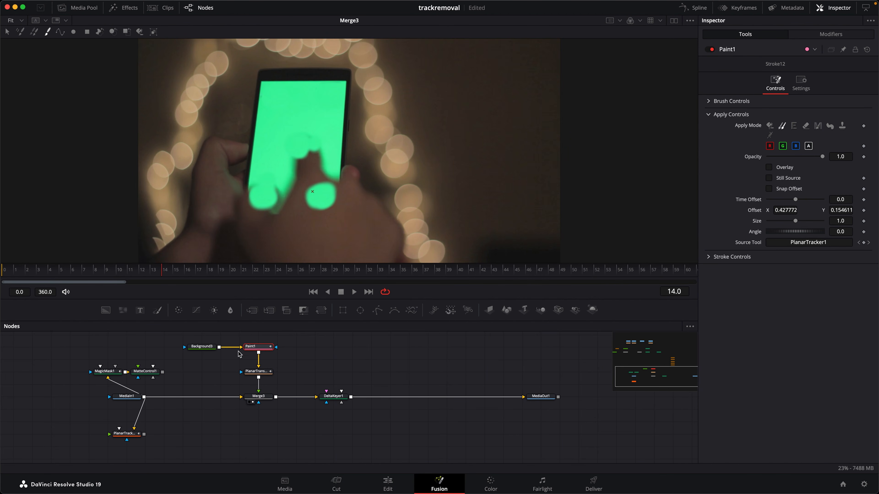
# Connect MatteControl1 as Merge3's effect mask and check the DeltaKeyer1 key while scrubbing to frame 22
pyautogui.click(106, 371)
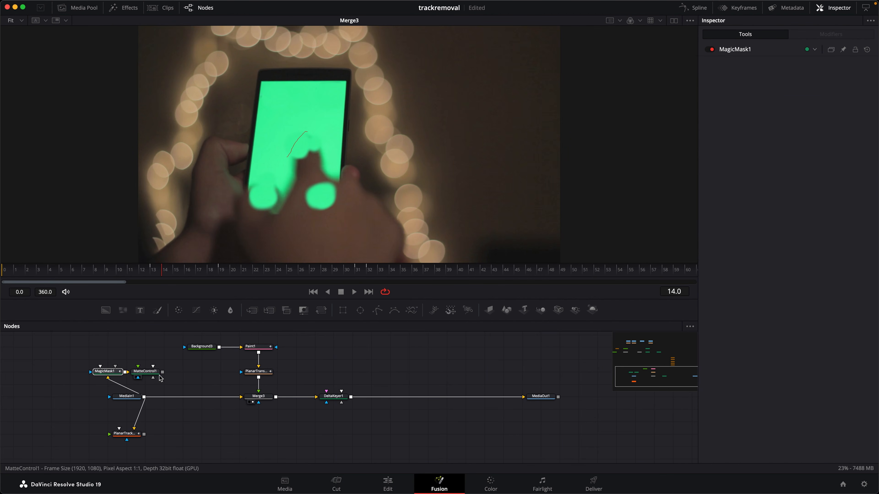
pyautogui.moveTo(162, 371); pyautogui.dragTo(262, 409)
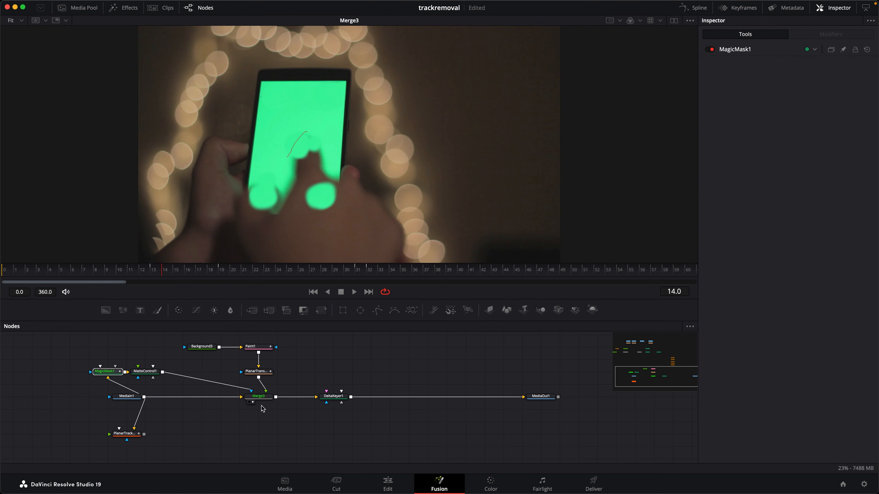
pyautogui.moveTo(344, 398); pyautogui.dragTo(323, 171)
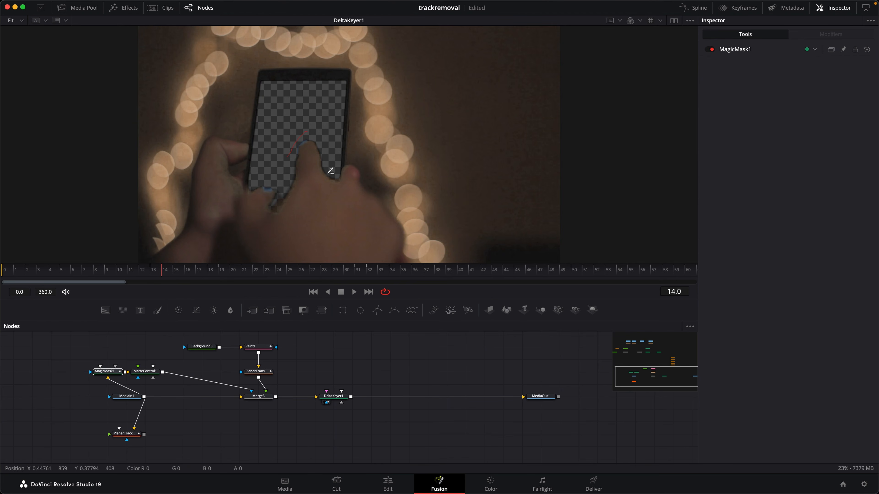
pyautogui.click(105, 275)
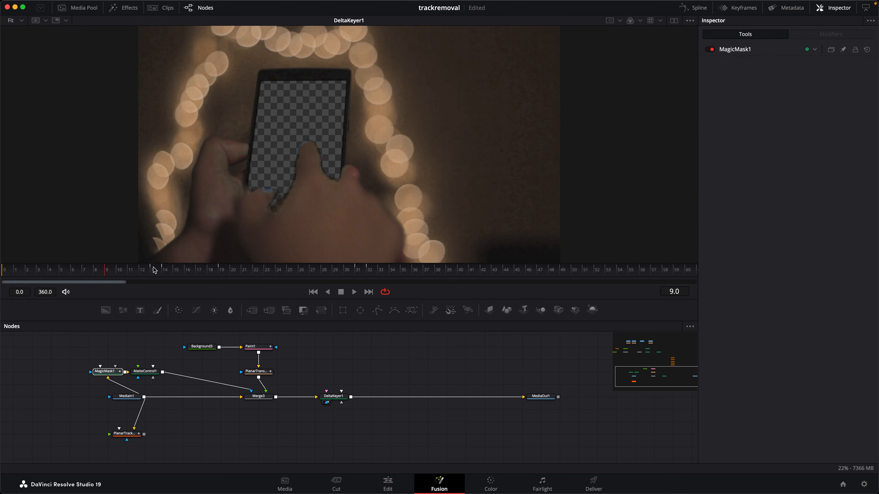
pyautogui.moveTo(175, 276); pyautogui.dragTo(255, 275)
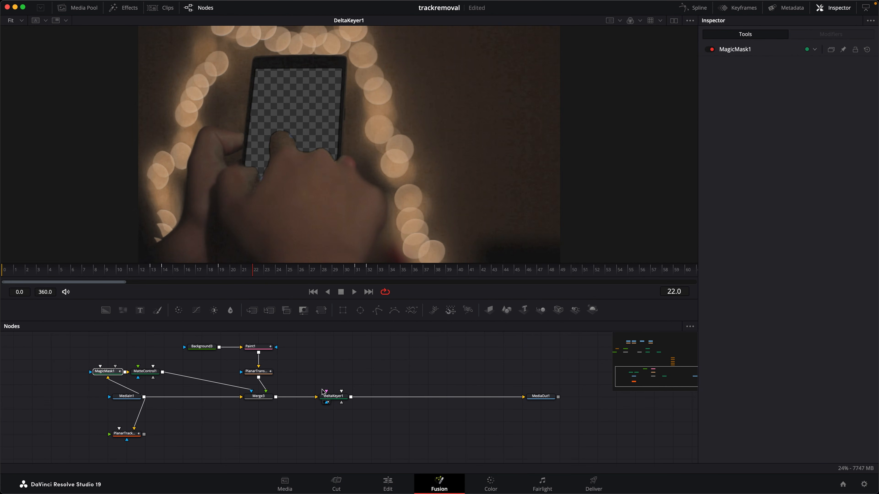